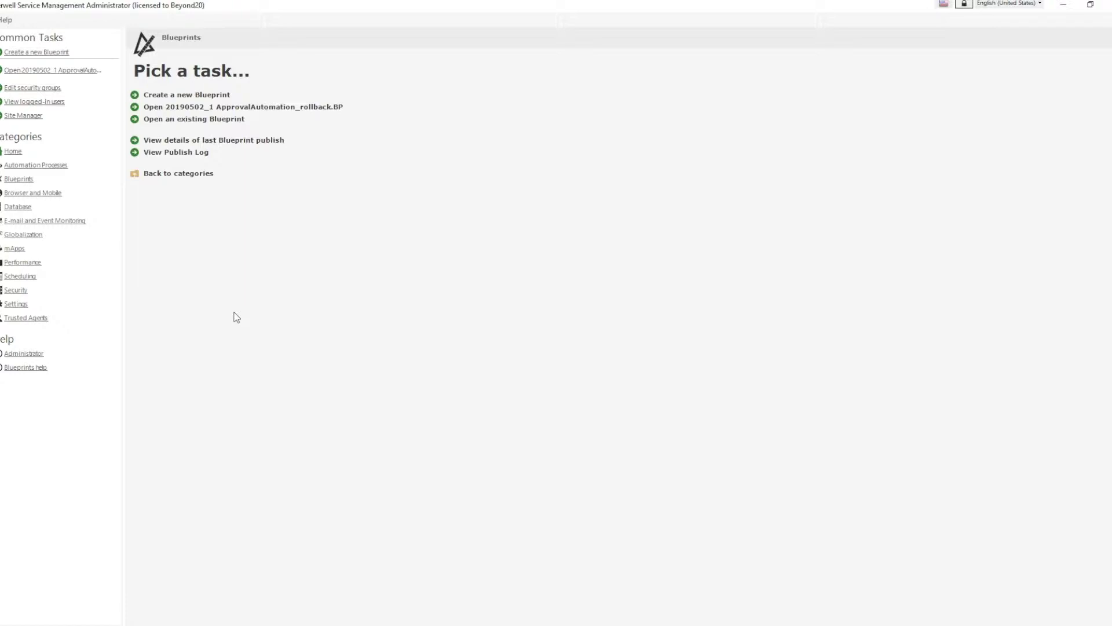
Create a new Blueprint and open the relationships of the Incident business object for editing.
click(46, 58)
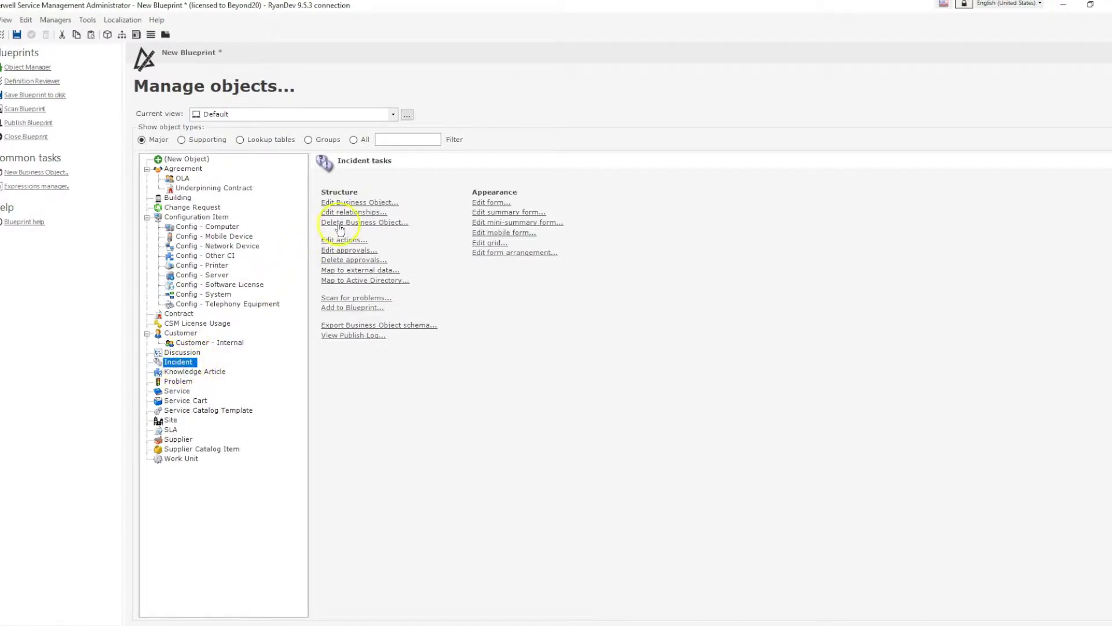
click(354, 212)
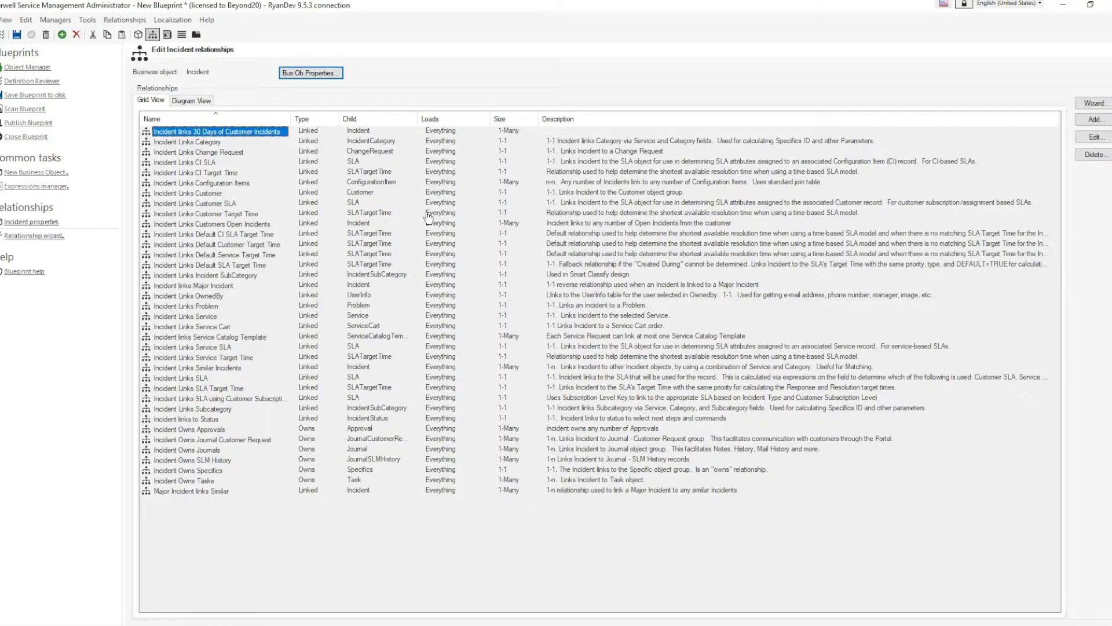
Add a one-to-many link relationship named "Incident Links Valid Approvers" with UserInfo as its child object.
click(1094, 118)
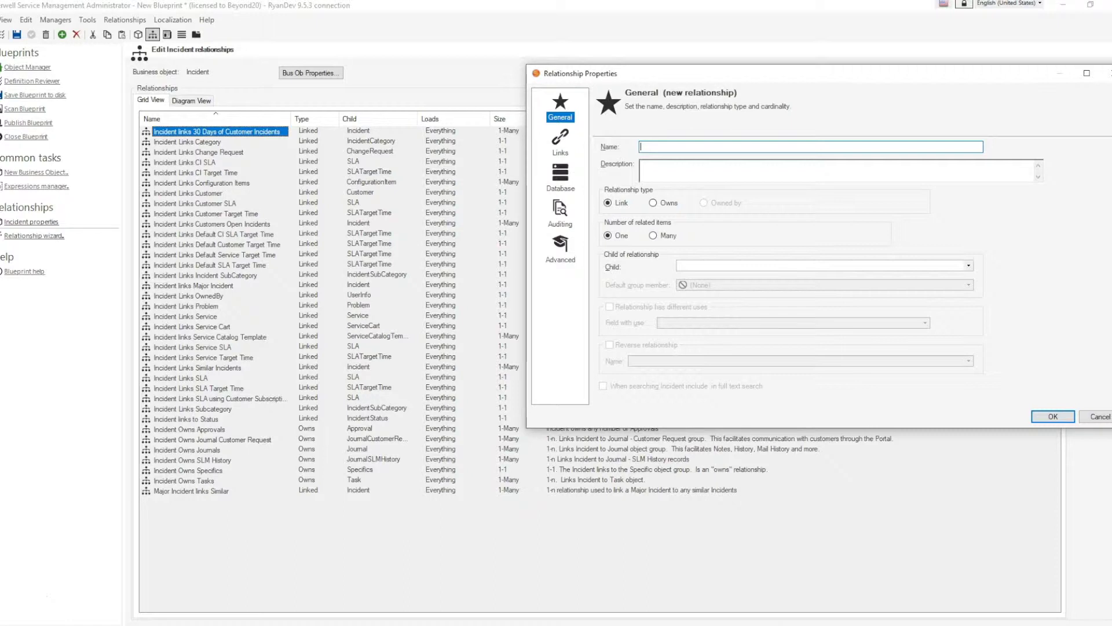
text(Incident Links Valid Approvers)
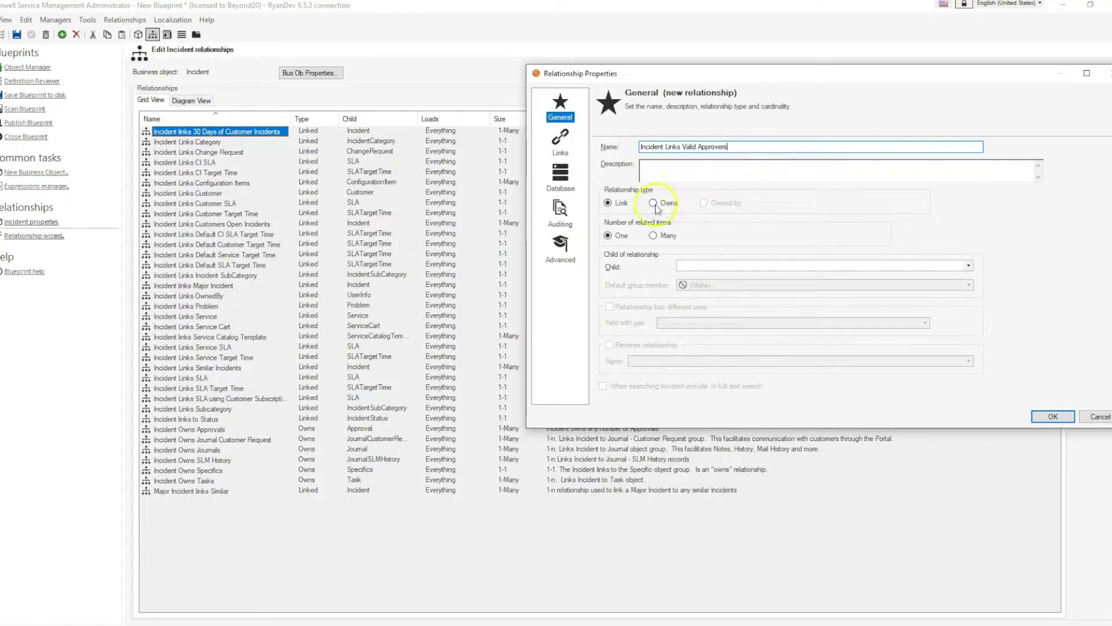
click(654, 235)
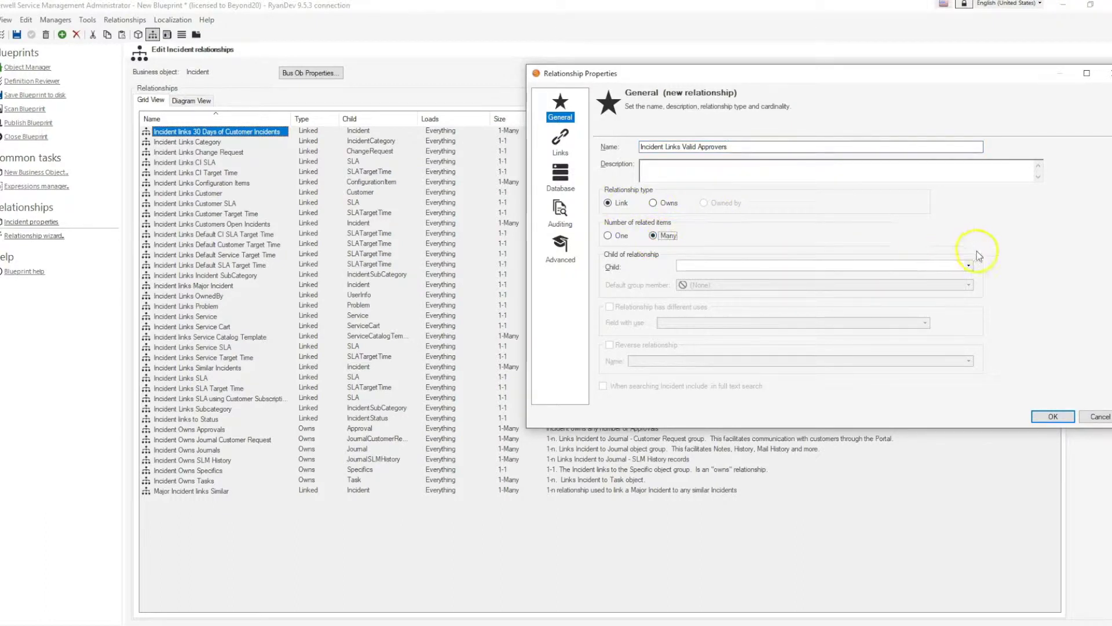
click(969, 266)
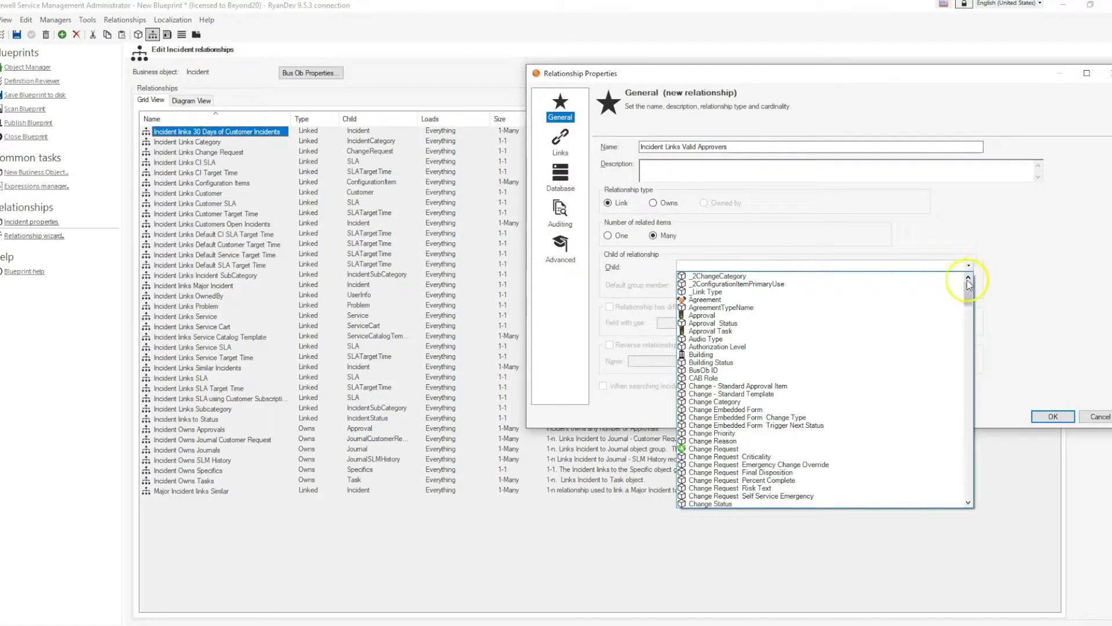
drag(966, 296, 968, 504)
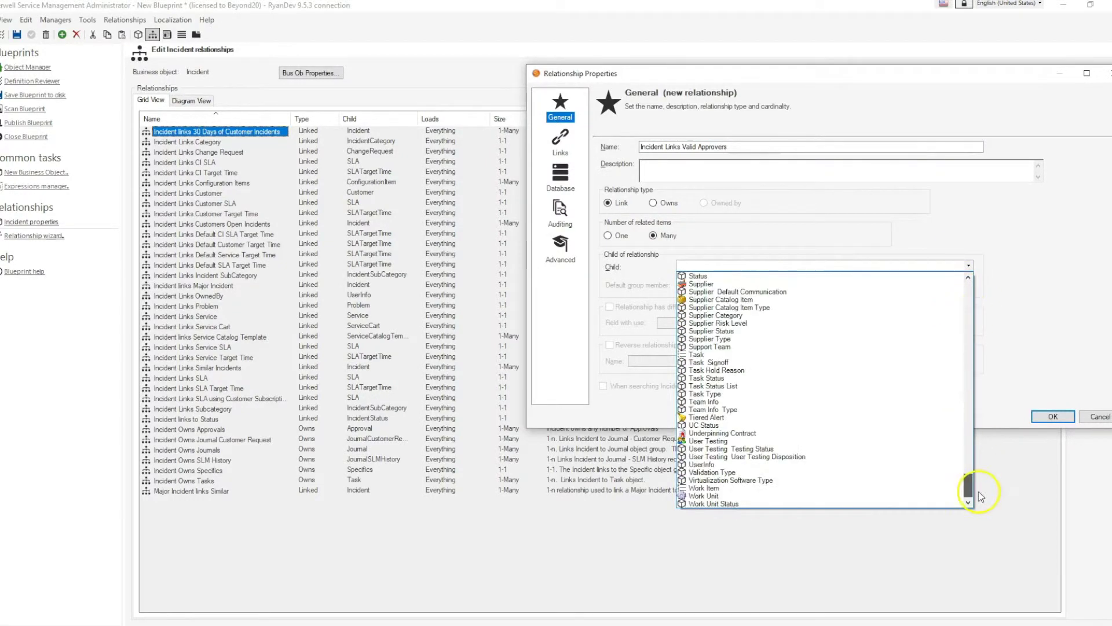
click(705, 465)
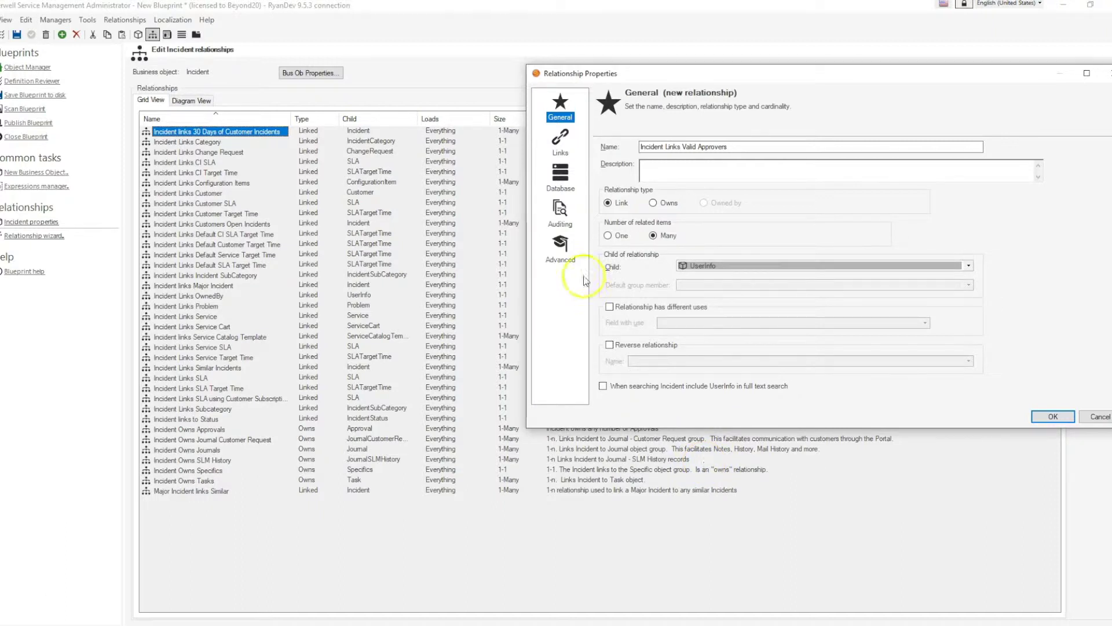
Set up the relationship with a custom link that uses constraints.
click(573, 141)
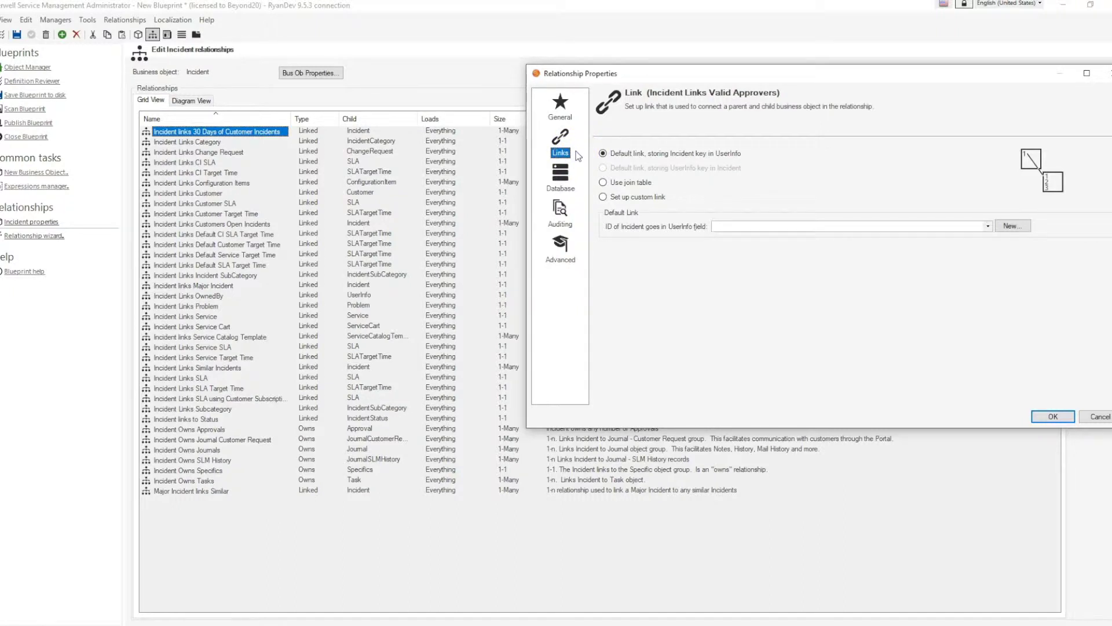
click(611, 197)
click(613, 212)
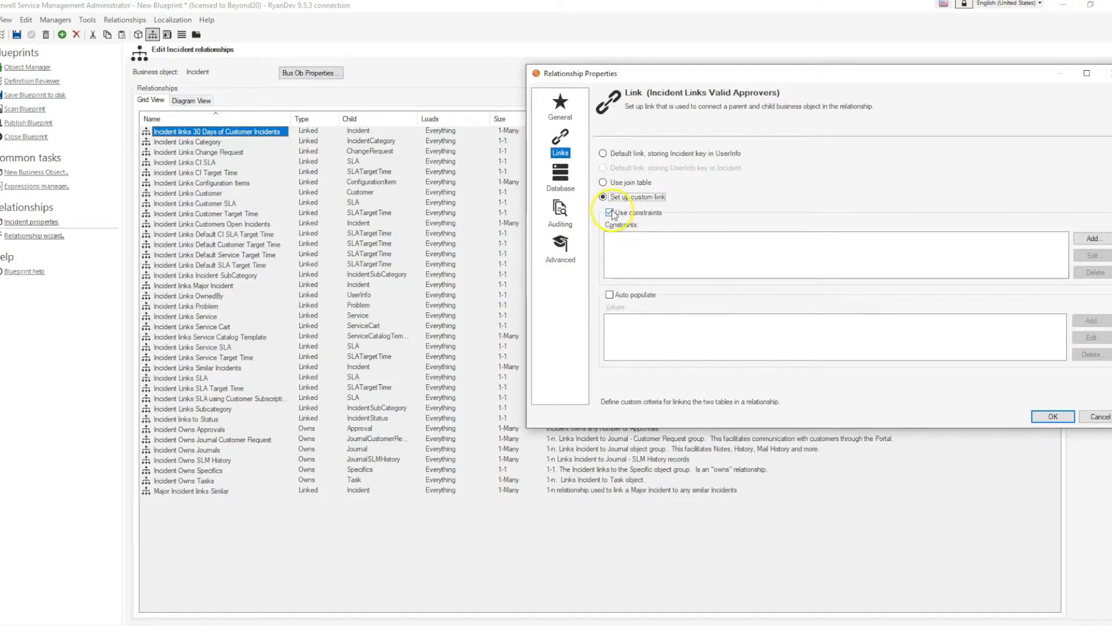
Add a link constraint requiring UserInfo.RecID to be a member of the team in the Approval Management stored value.
click(1089, 241)
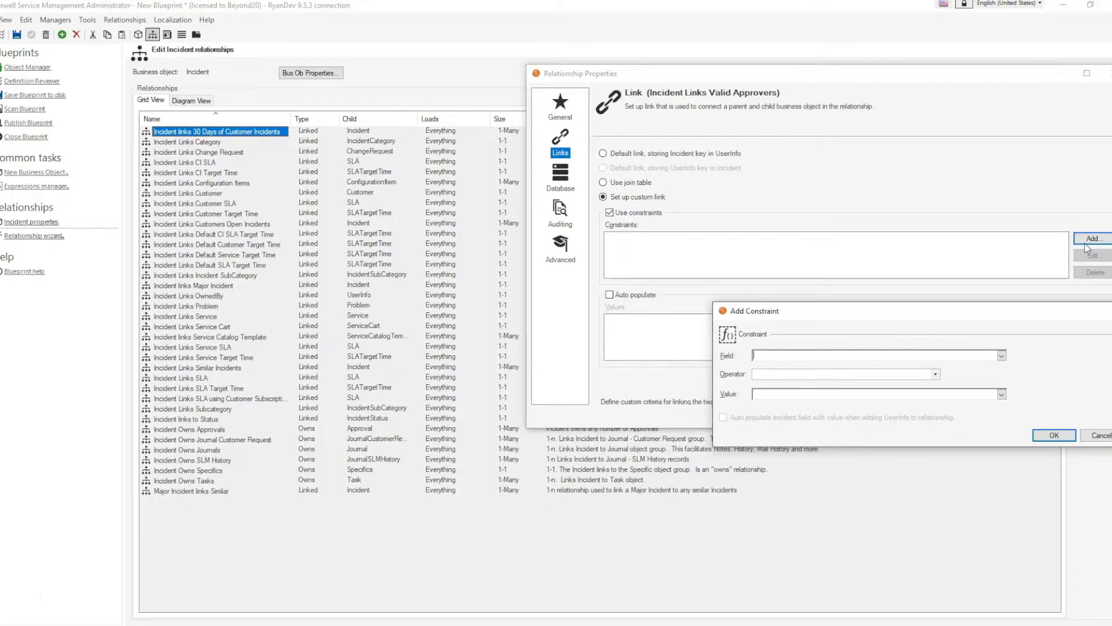
click(1001, 355)
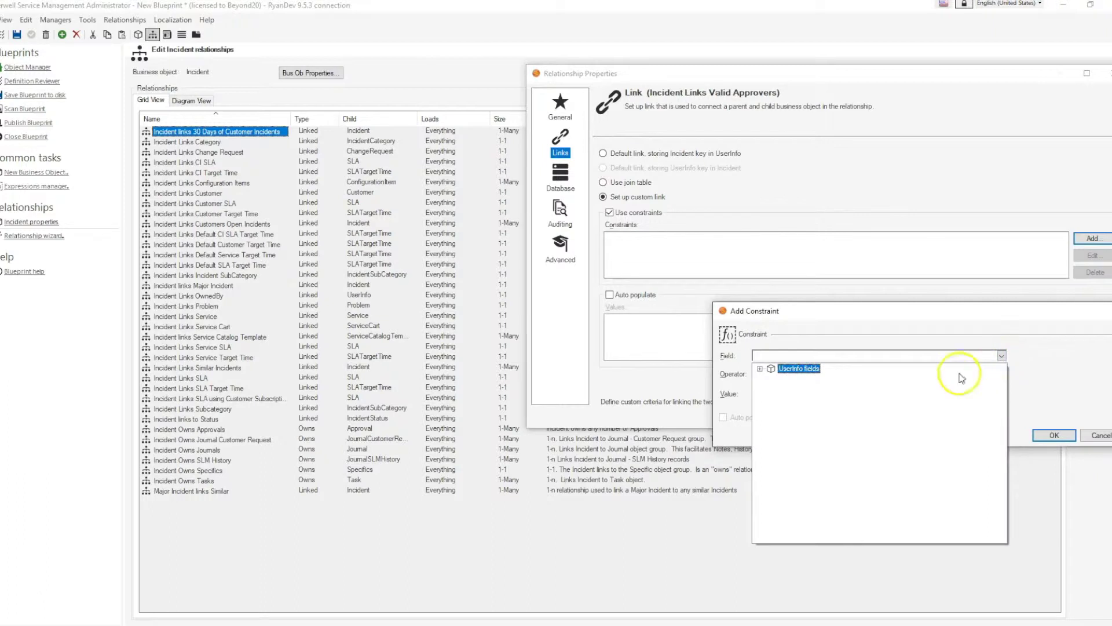
click(759, 368)
scroll(794, 463, down, 5)
click(795, 467)
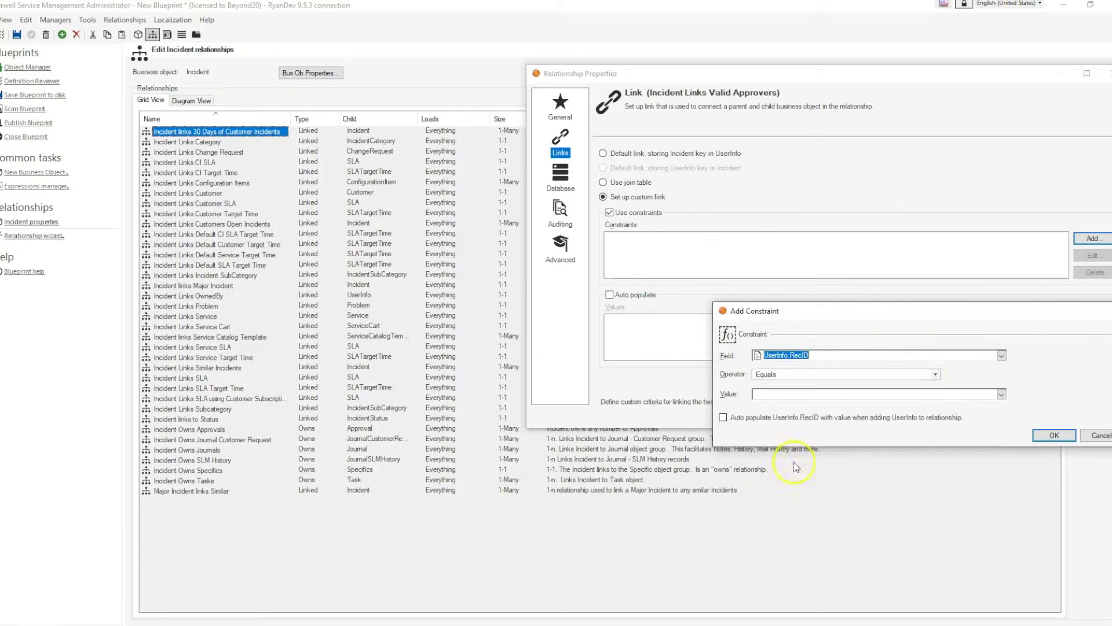
click(935, 374)
click(843, 462)
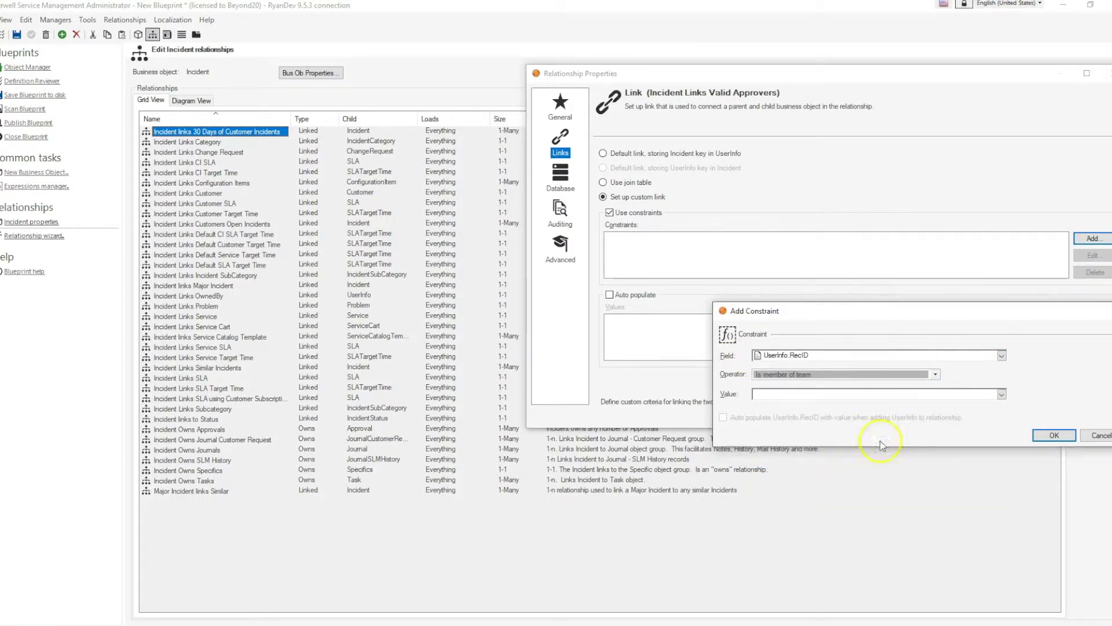
click(1002, 394)
click(760, 437)
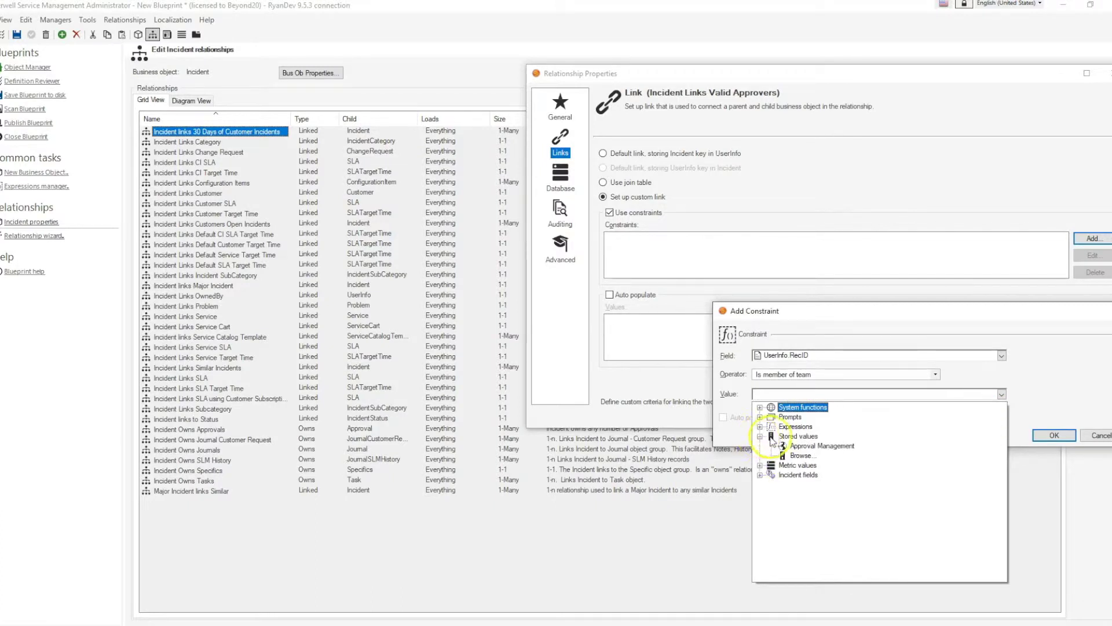
click(808, 445)
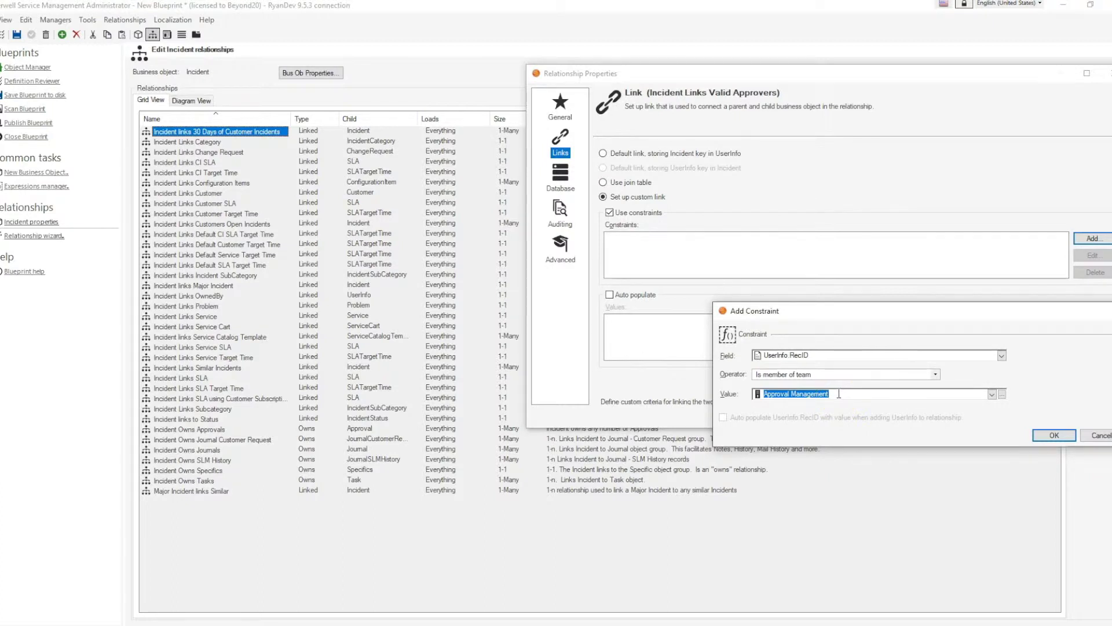
click(1054, 435)
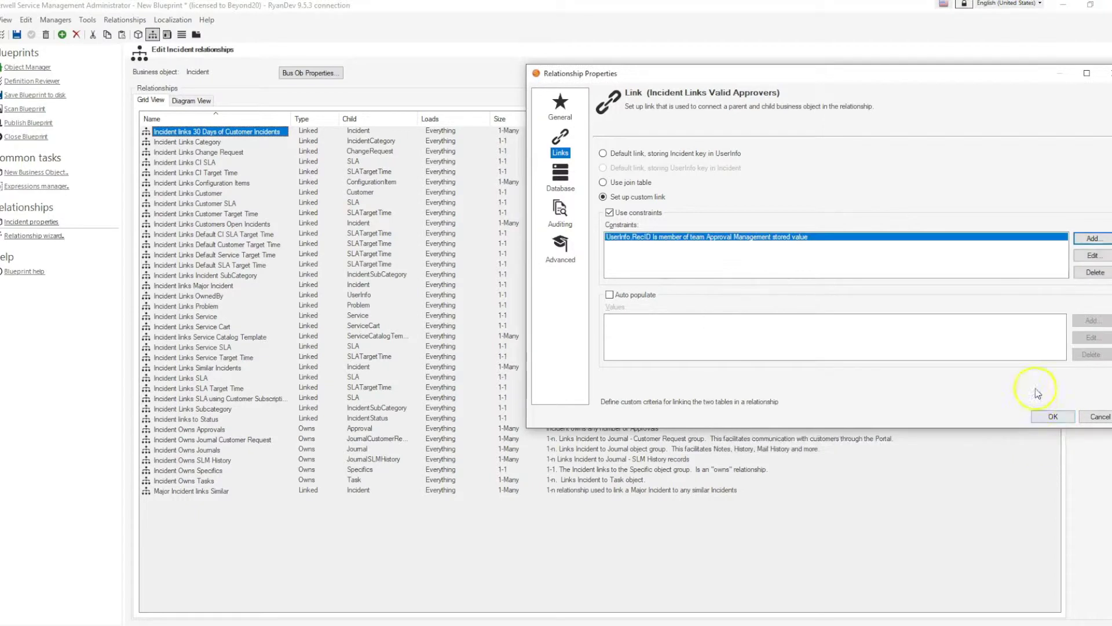
Add a second link constraint requiring UserInfo.RecID to be a member of the team in Incident.Owned By Team ID.
click(1091, 240)
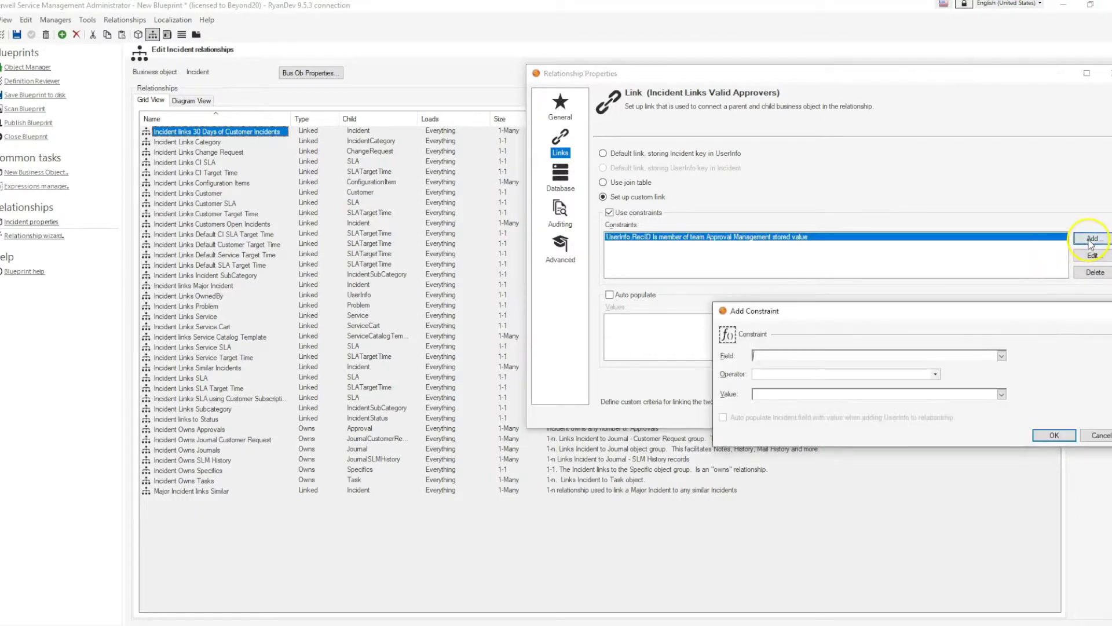
click(1002, 355)
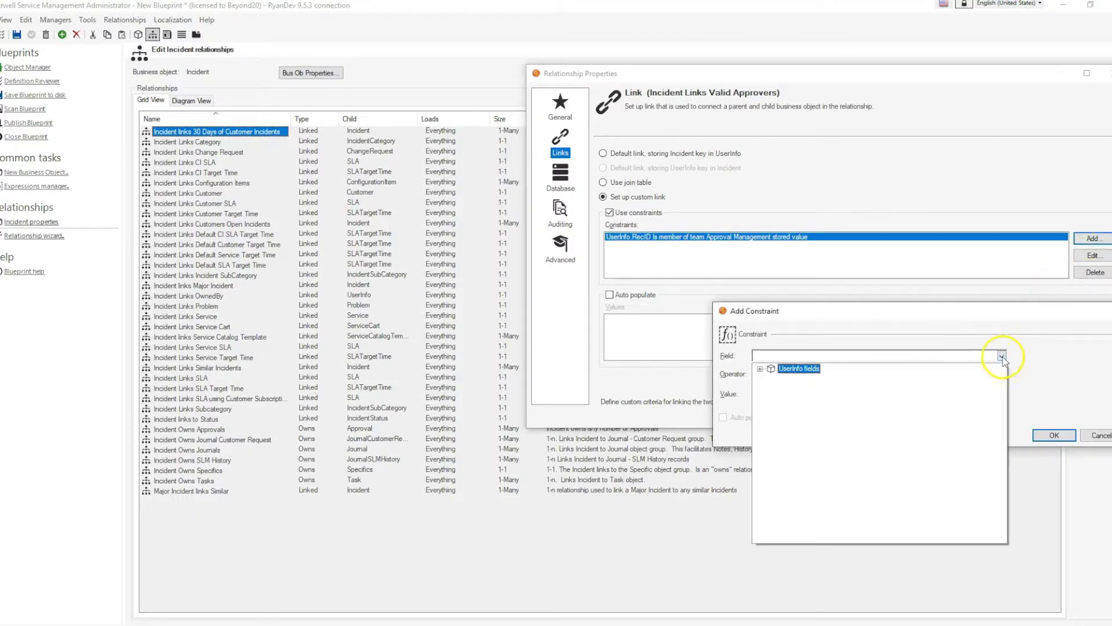
scroll(794, 448, down, 10)
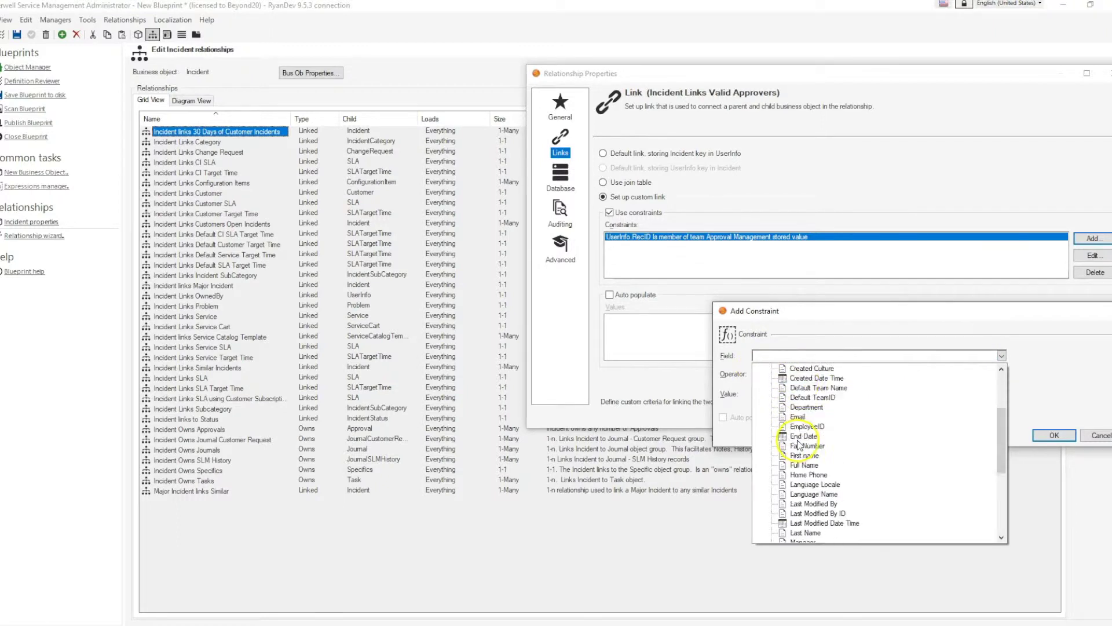
click(799, 474)
click(927, 374)
click(926, 438)
click(1002, 394)
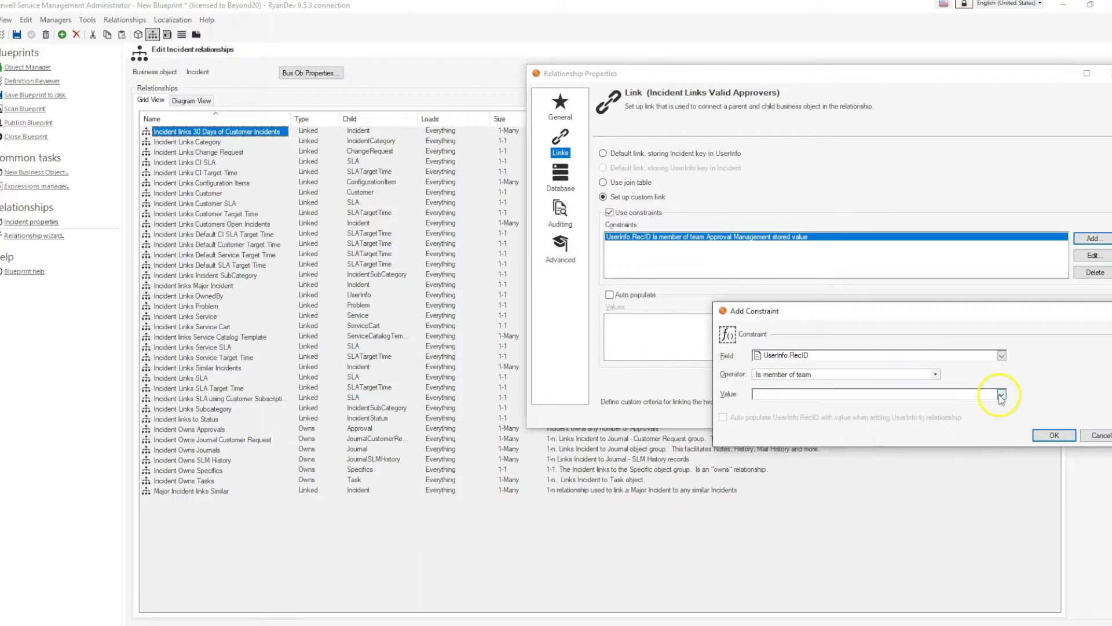
scroll(765, 461, down, 12)
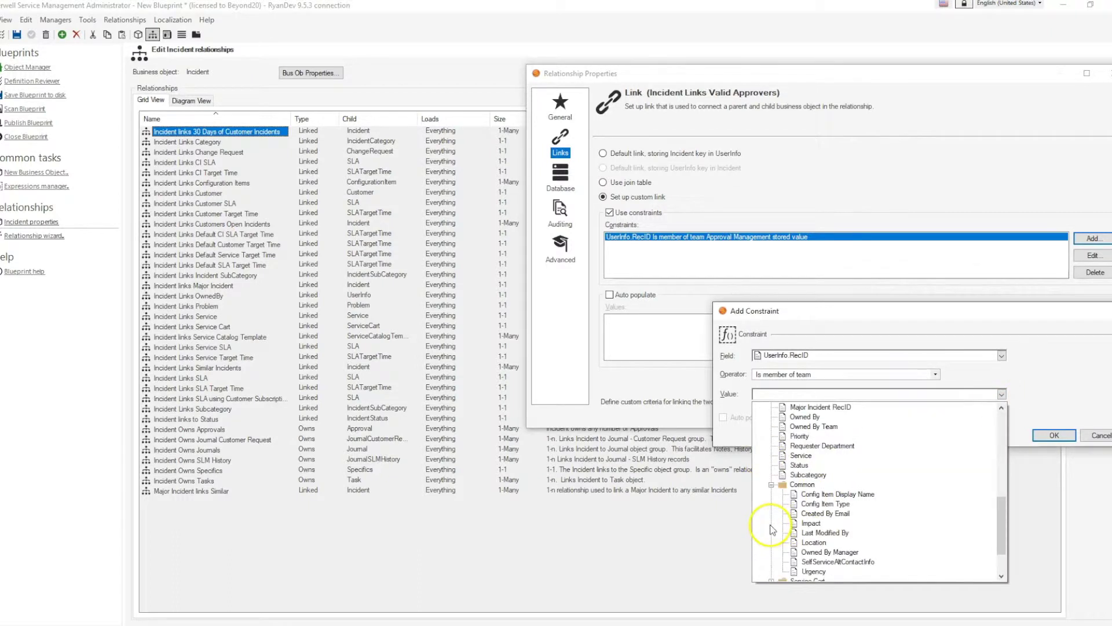
click(818, 532)
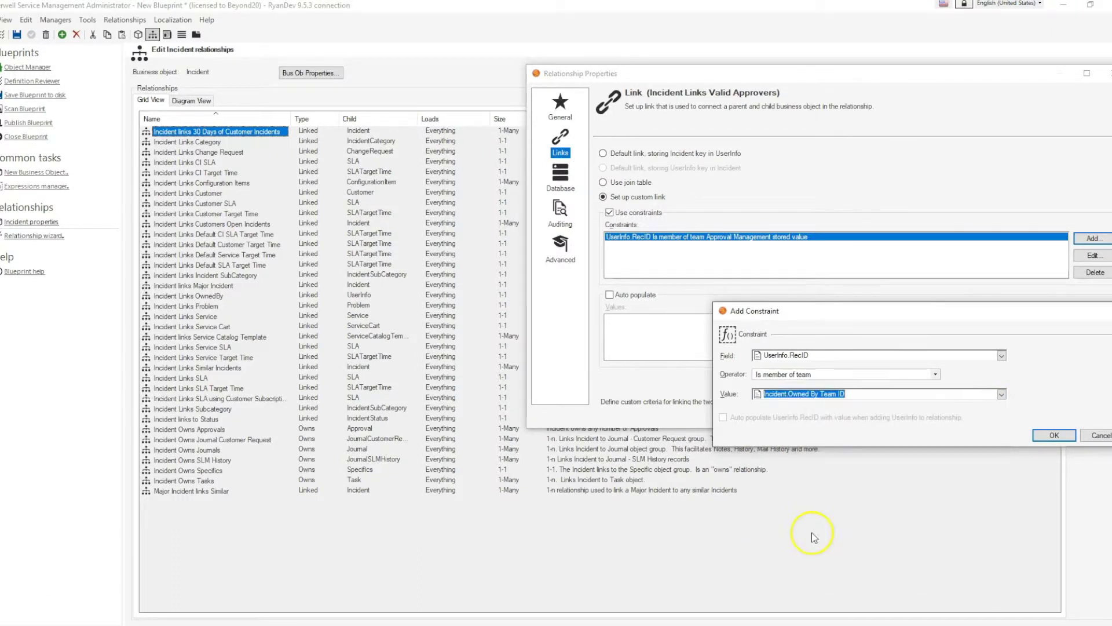
click(1049, 436)
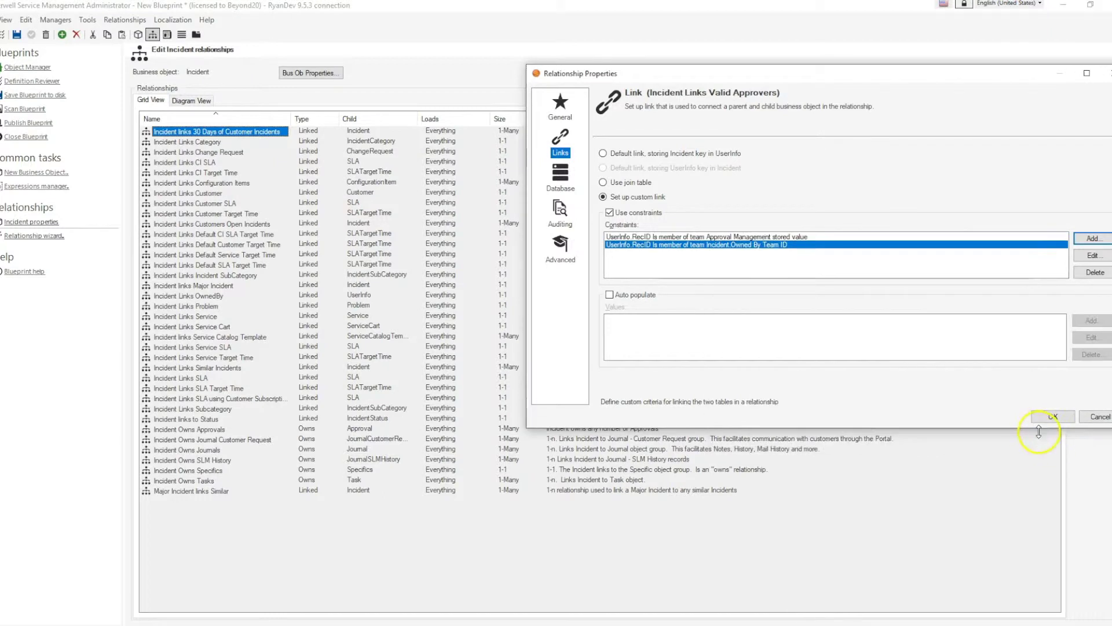
click(747, 243)
Set the relationship's advanced options to load immediately and to reload when constraint fields change.
click(558, 249)
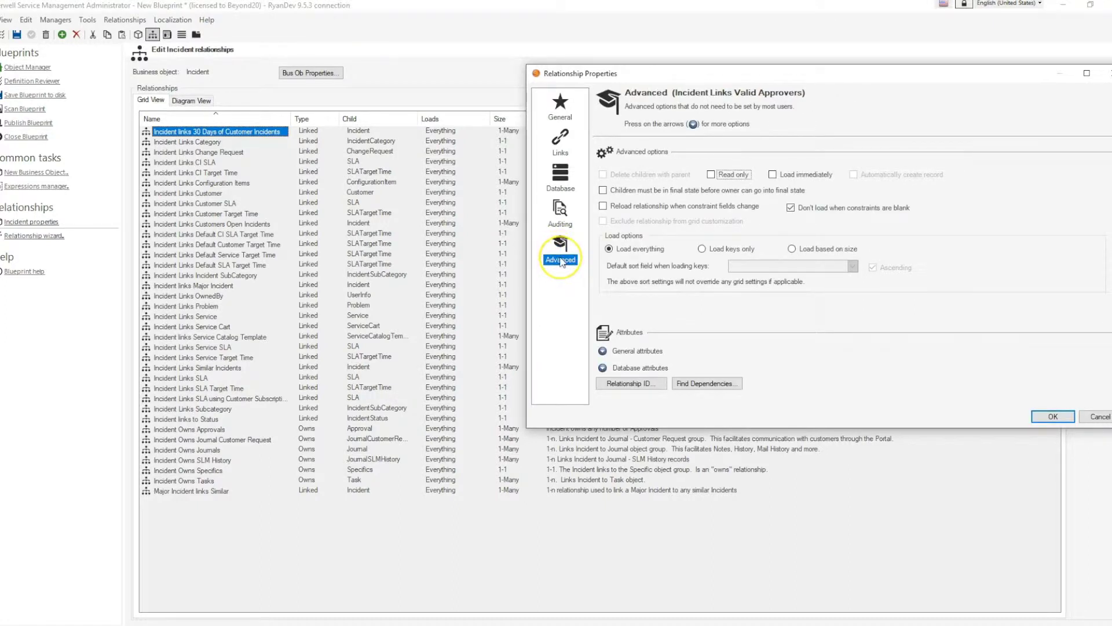
click(774, 175)
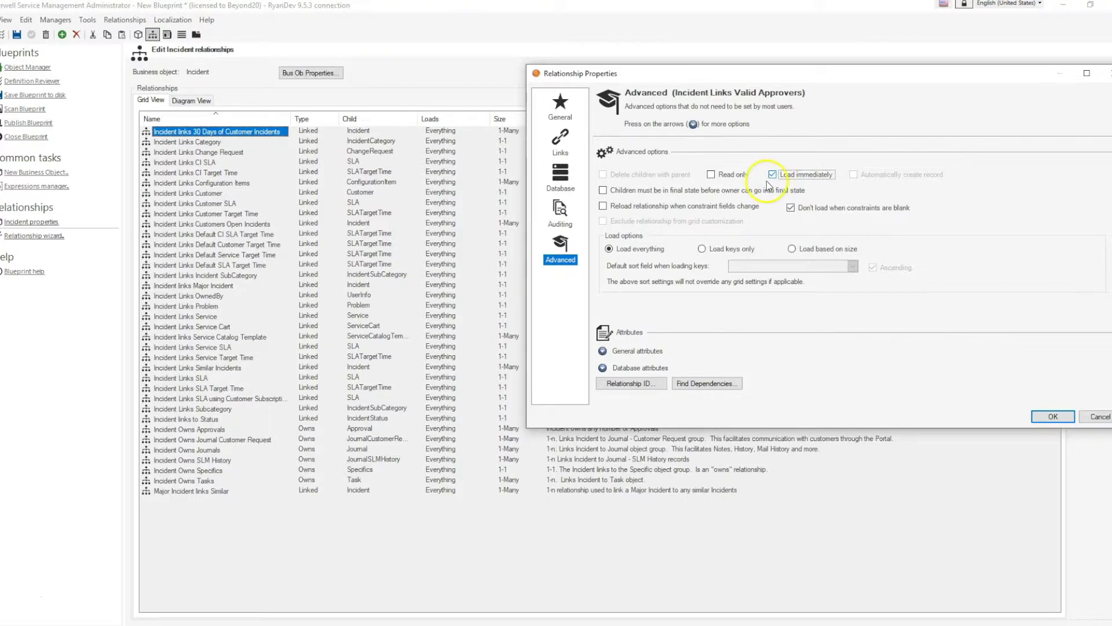
click(603, 206)
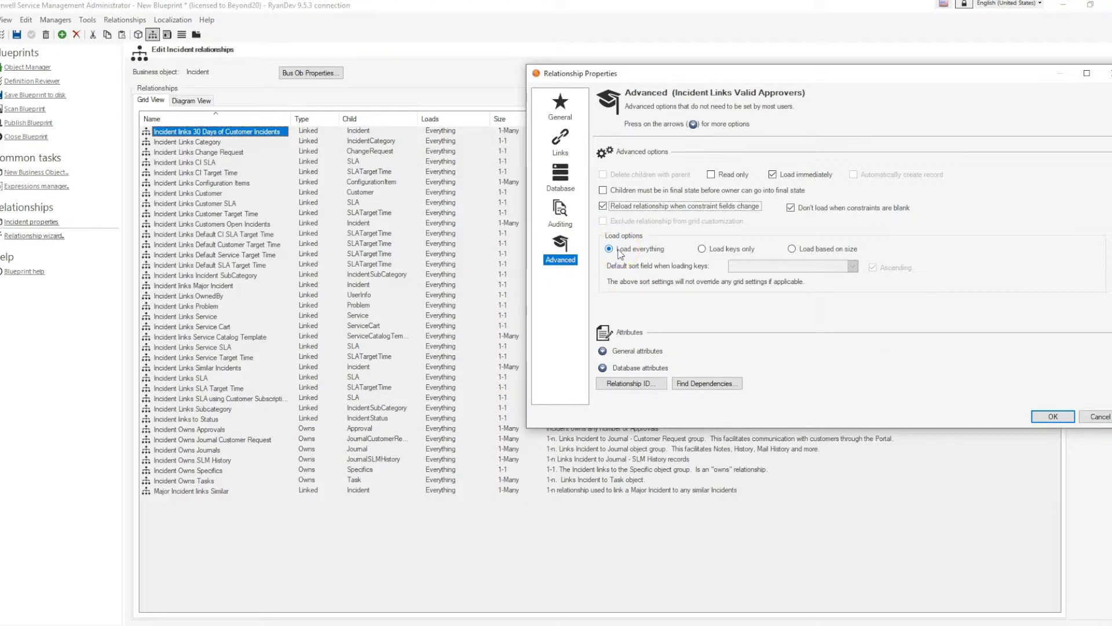
Accept the new relationship and switch to the Incident form, applying the relationship changes to the Blueprint.
click(1052, 420)
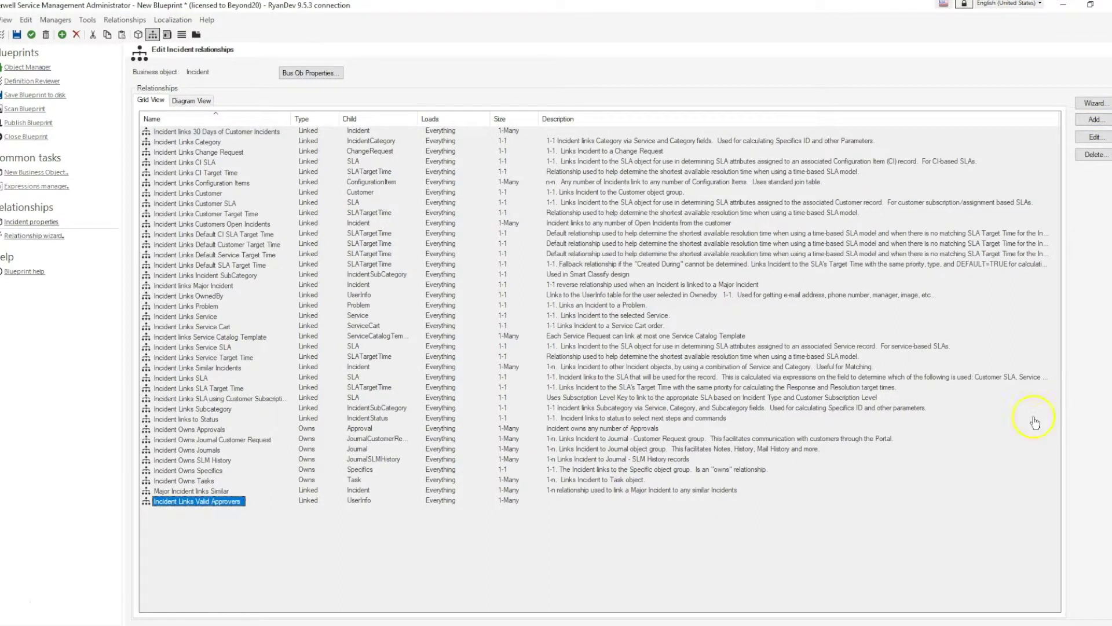
click(152, 34)
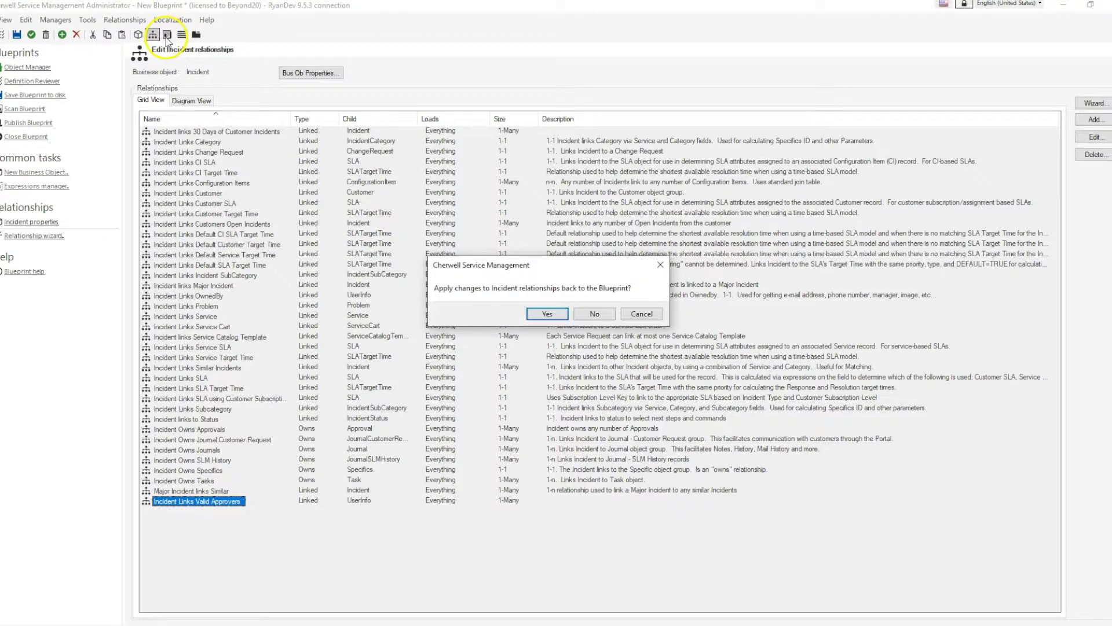
click(557, 313)
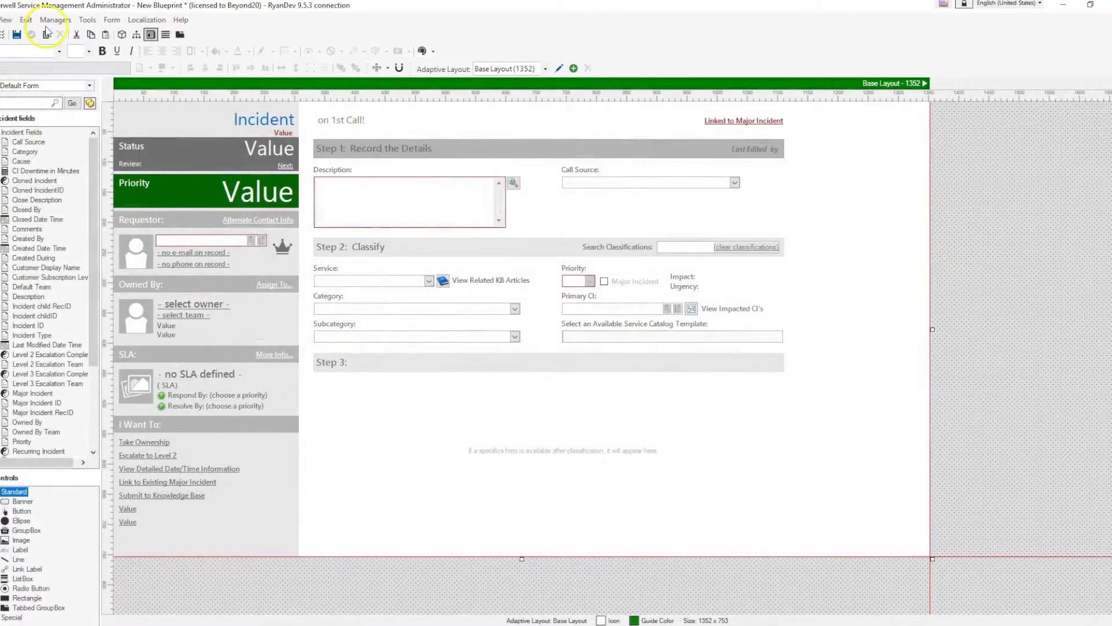
Create a new Incident One-Step Action named "Add Approvals from Constraints" in the One-Step Action Manager.
click(55, 20)
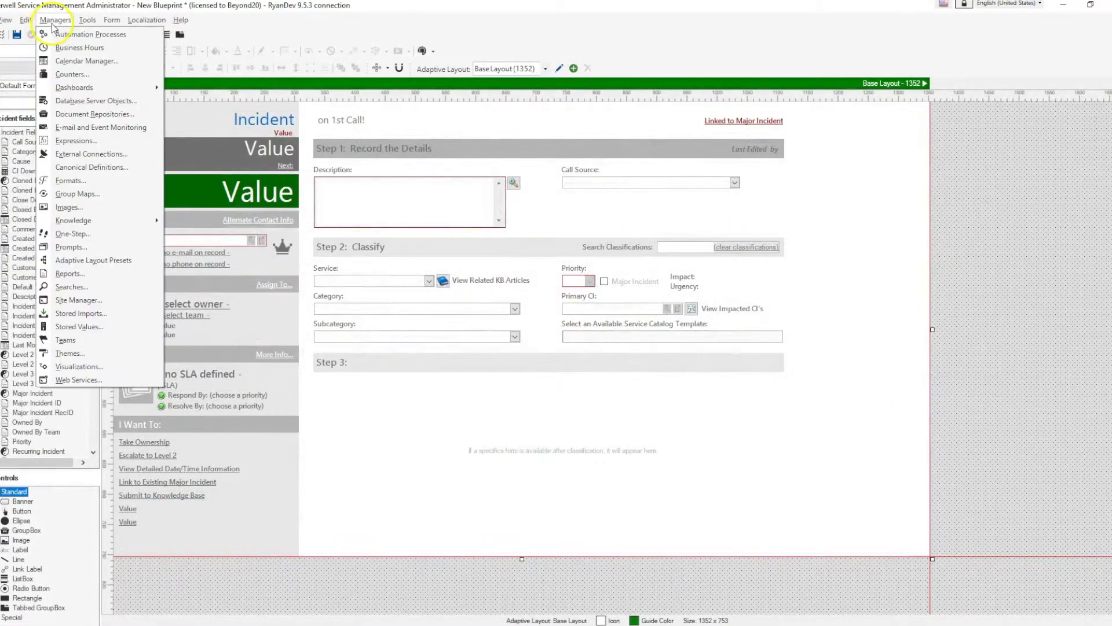
click(90, 230)
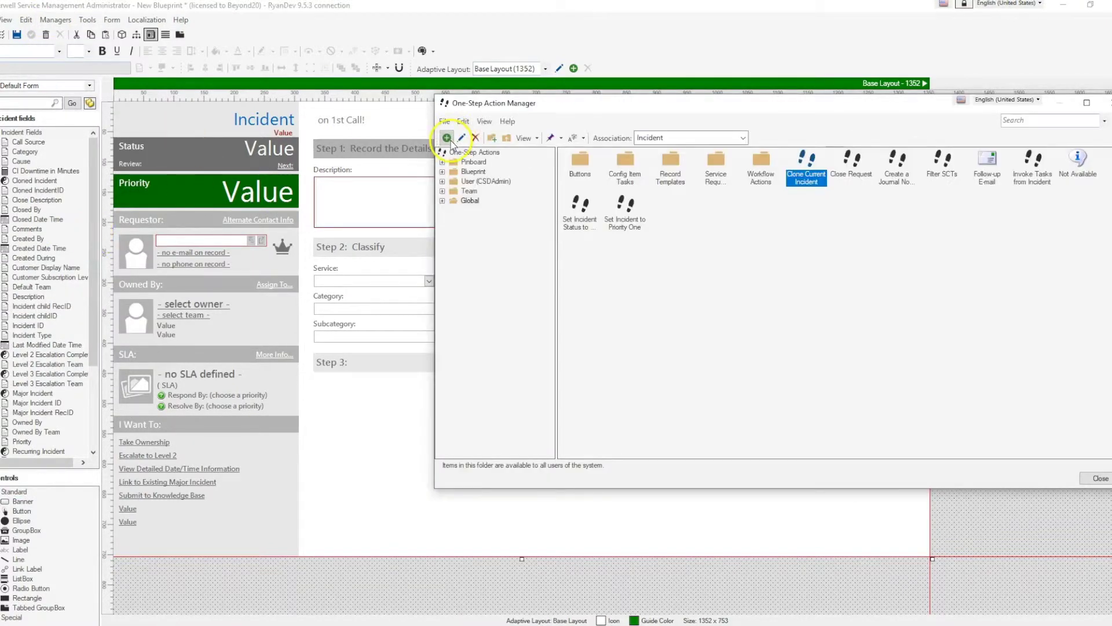
click(447, 137)
text(Add Approvals from Constraints)
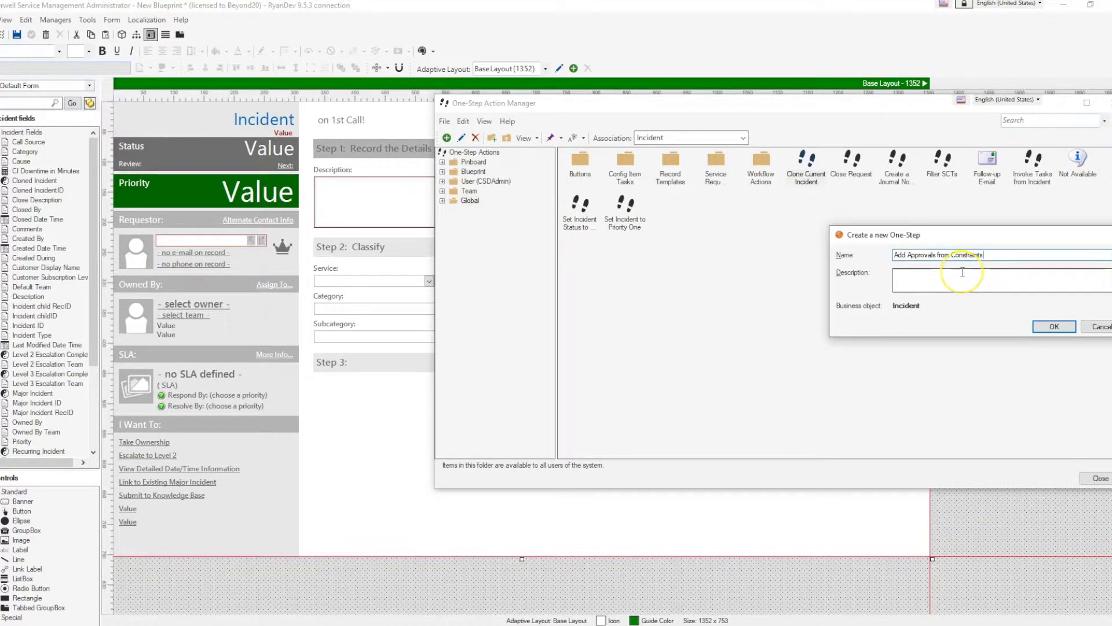
click(1052, 326)
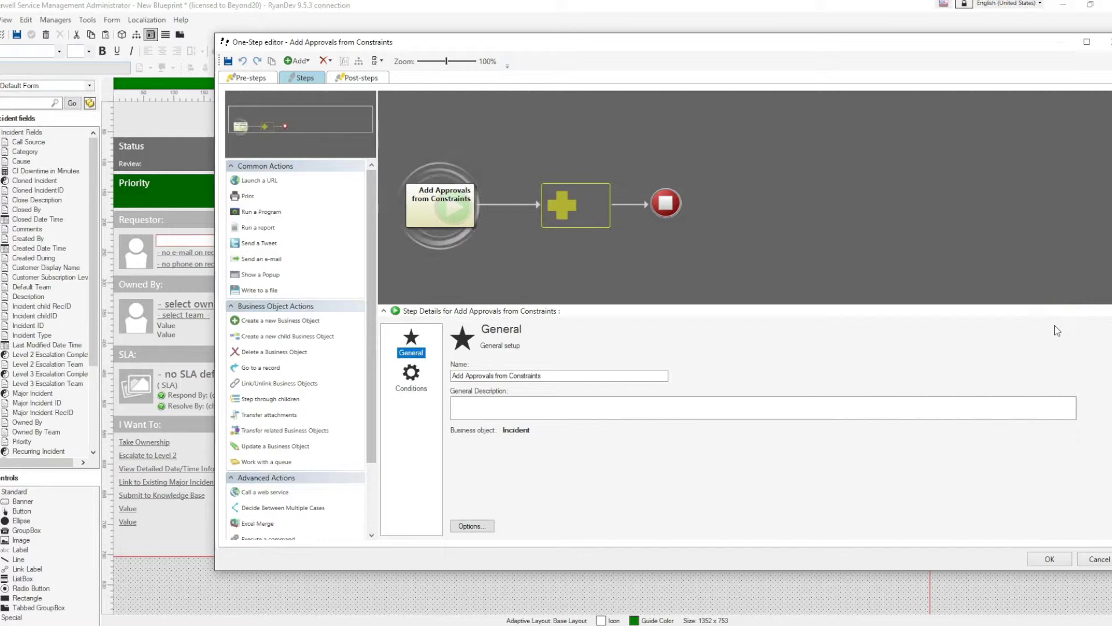
click(1059, 367)
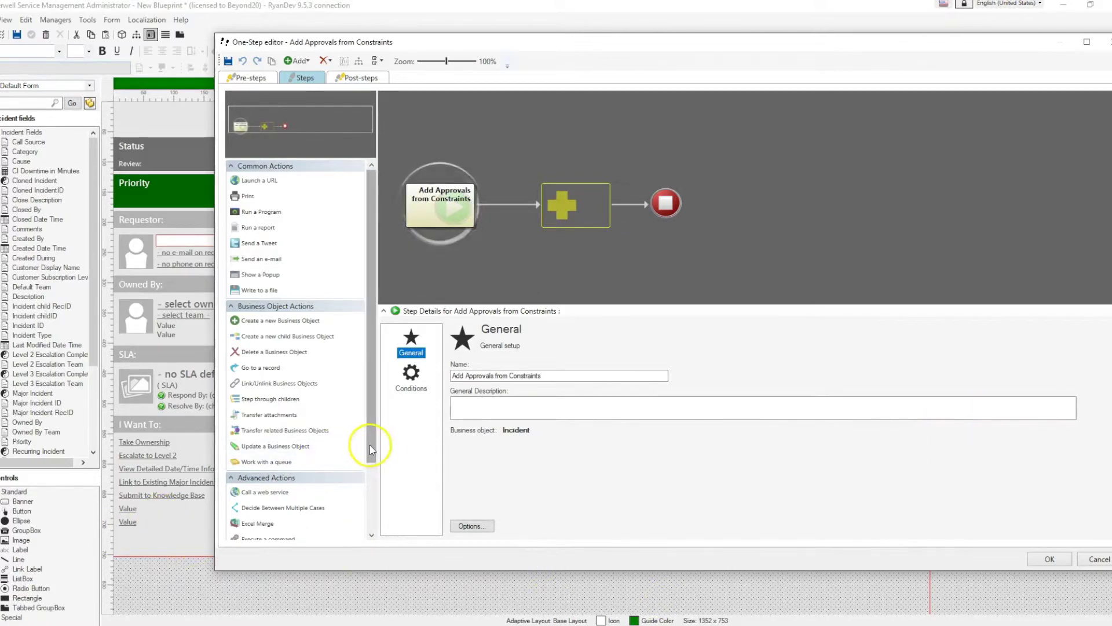
Add an Update a Variable or Stored Value action targeting a new Global stored value named "Incident RecID" in the Approvals folder.
drag(370, 443, 365, 511)
click(576, 216)
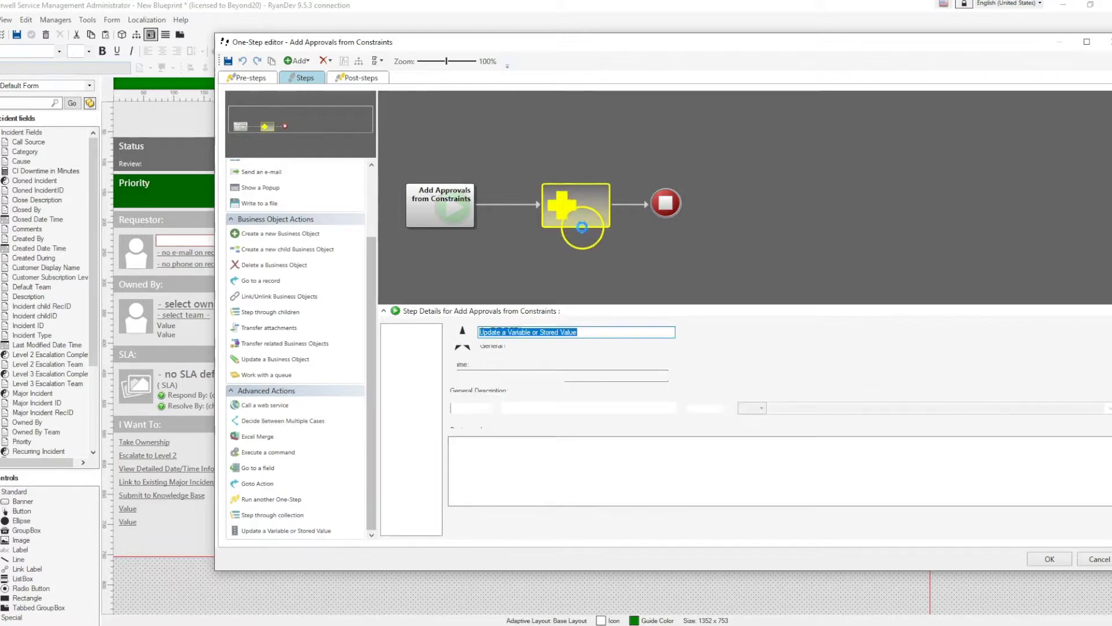
click(669, 351)
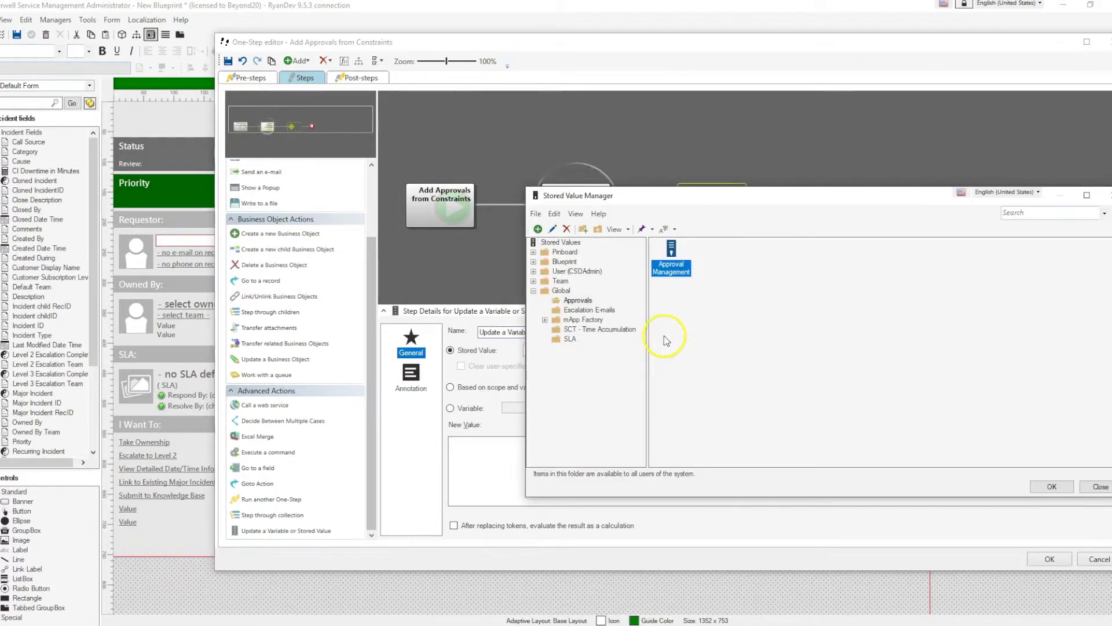
click(534, 227)
text(Incident RecID)
click(1054, 404)
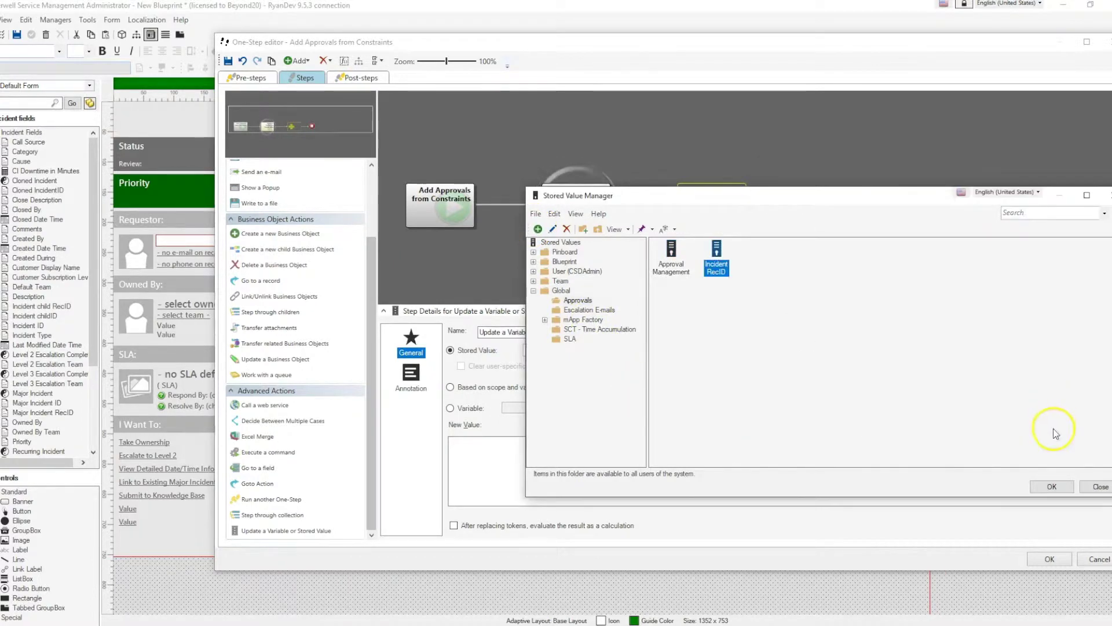
click(1053, 486)
Set the stored value action's new value to the Incident RecID field.
right_click(534, 454)
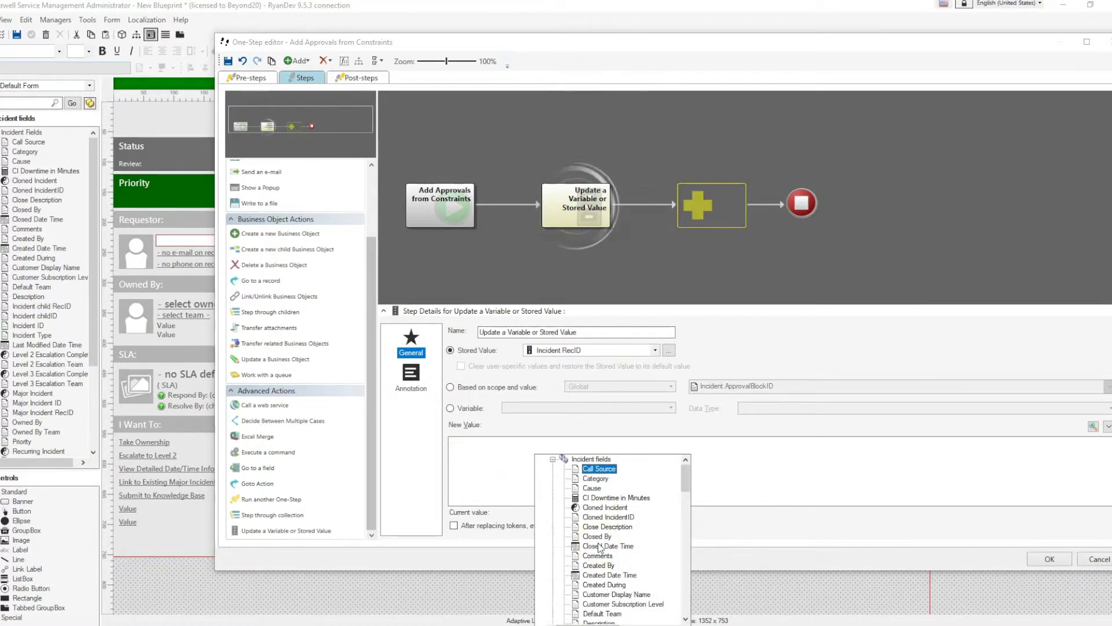
scroll(576, 516, down, 8)
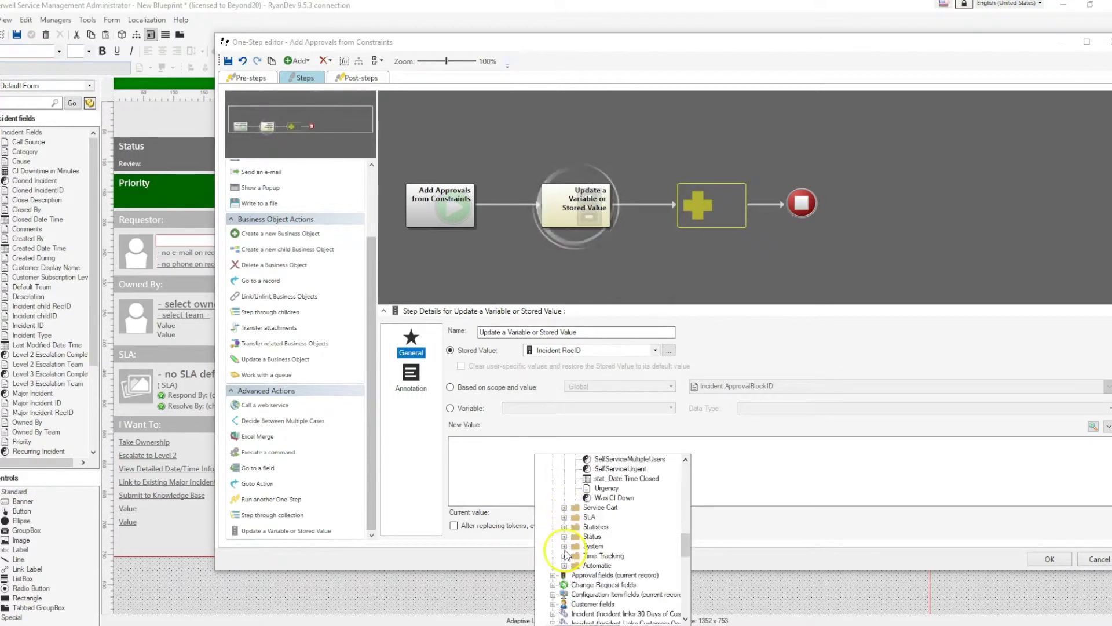
click(606, 600)
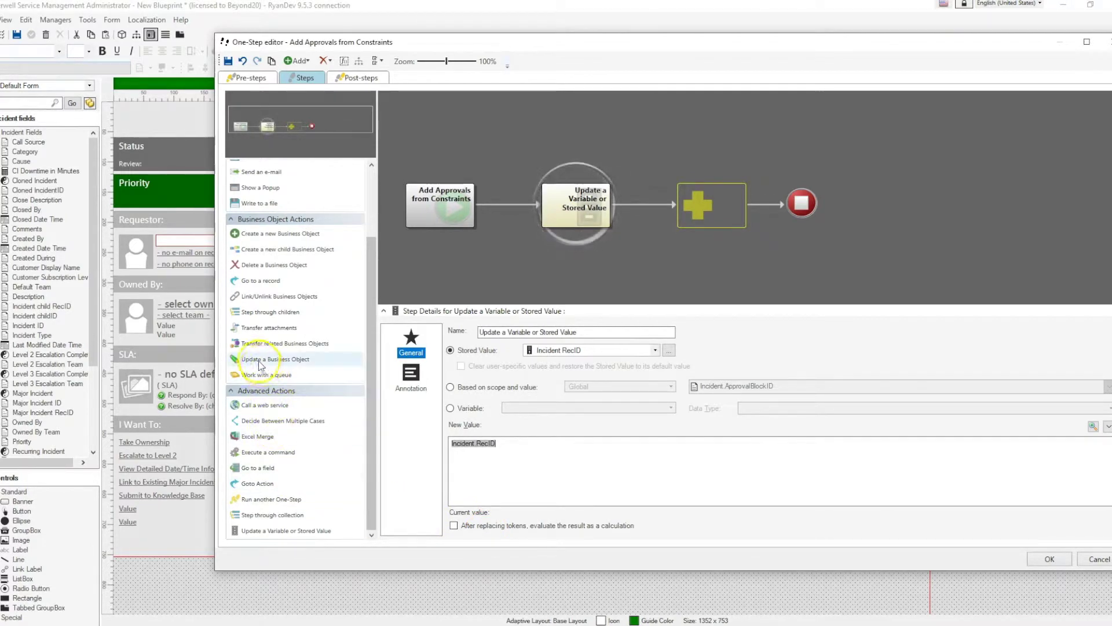
Add a Step through children action that runs over UserInfo (Incident Links Valid Approvers).
drag(275, 323, 731, 226)
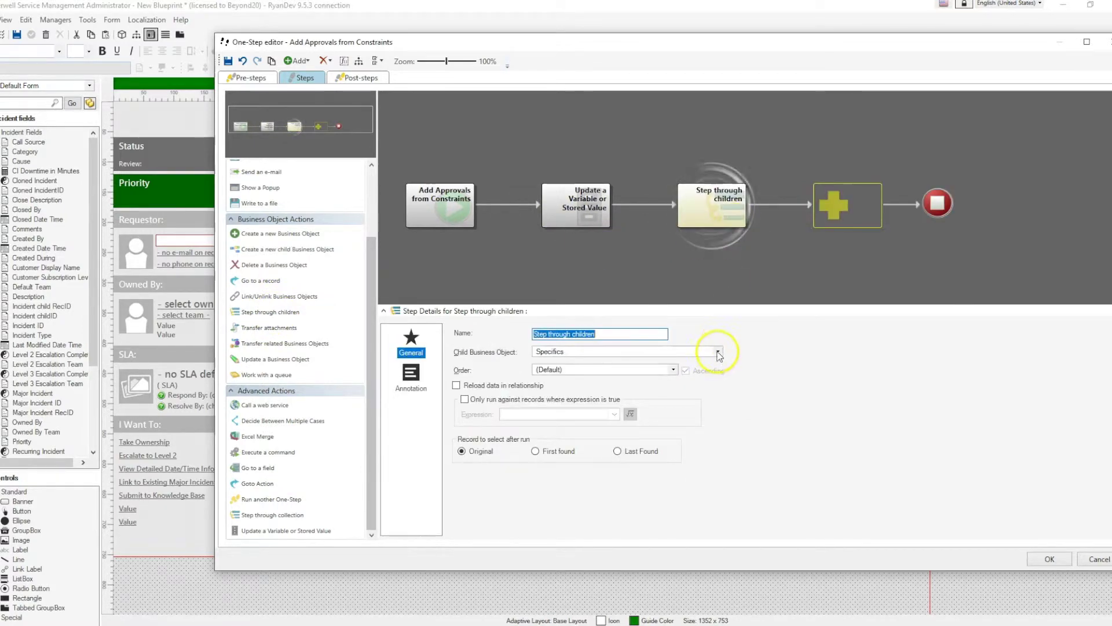
click(718, 352)
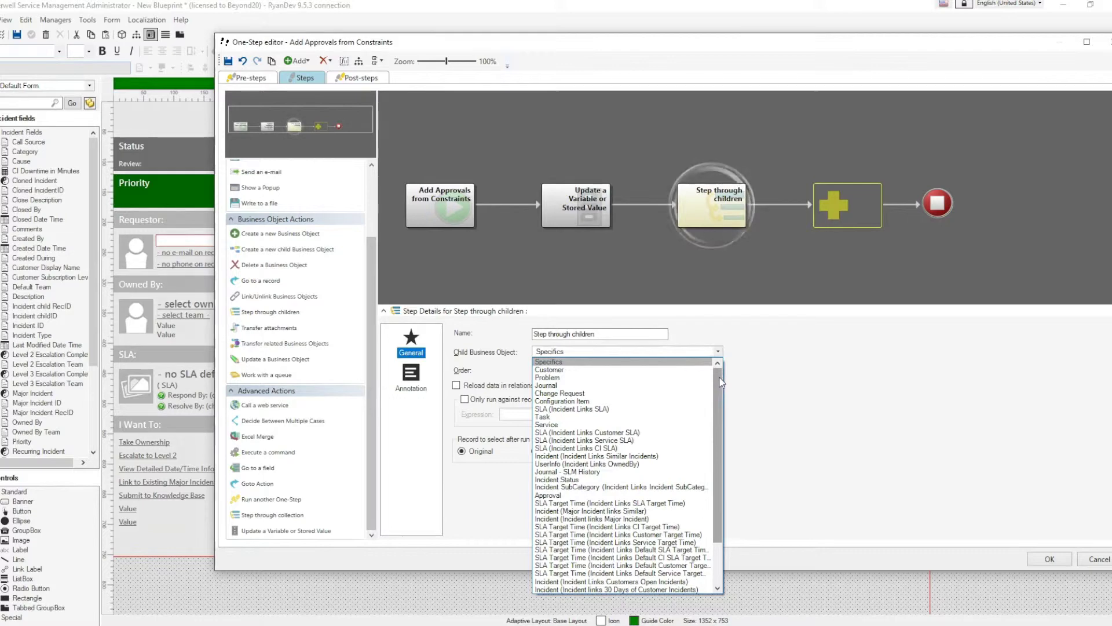
drag(721, 382, 724, 439)
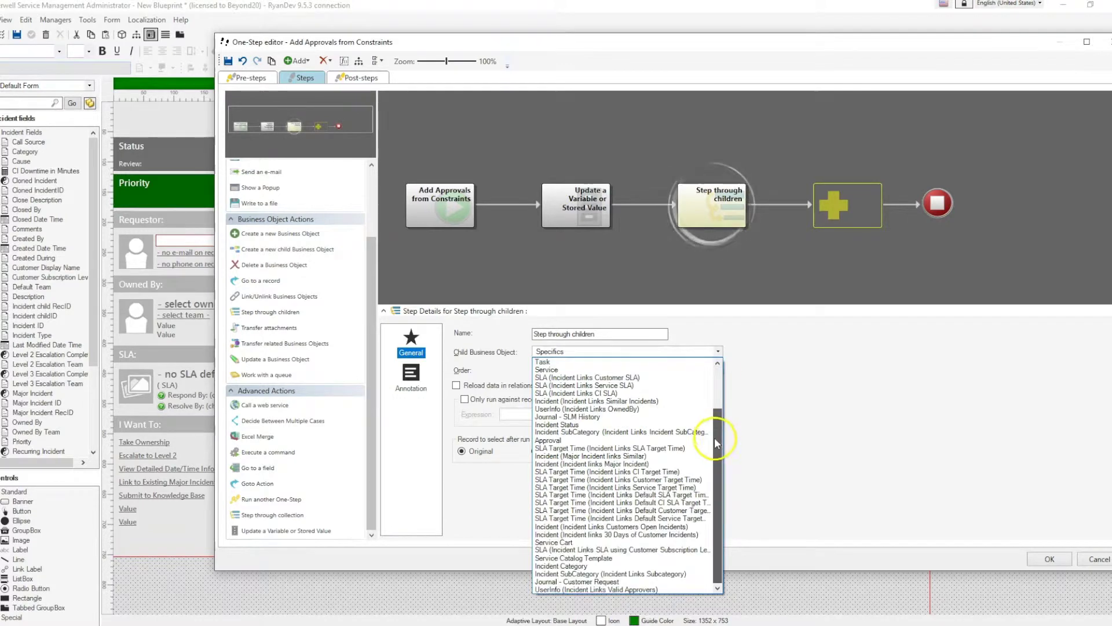
click(636, 589)
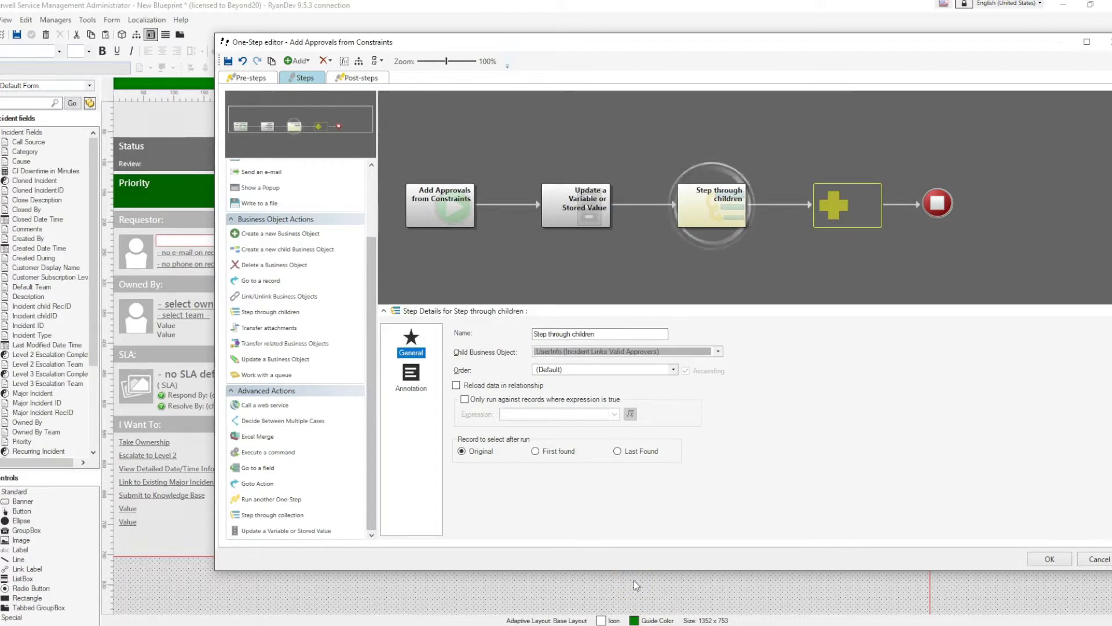
Inside Step through children, add a Create a new Business Object action for Approval that saves the object without opening the new record.
click(713, 219)
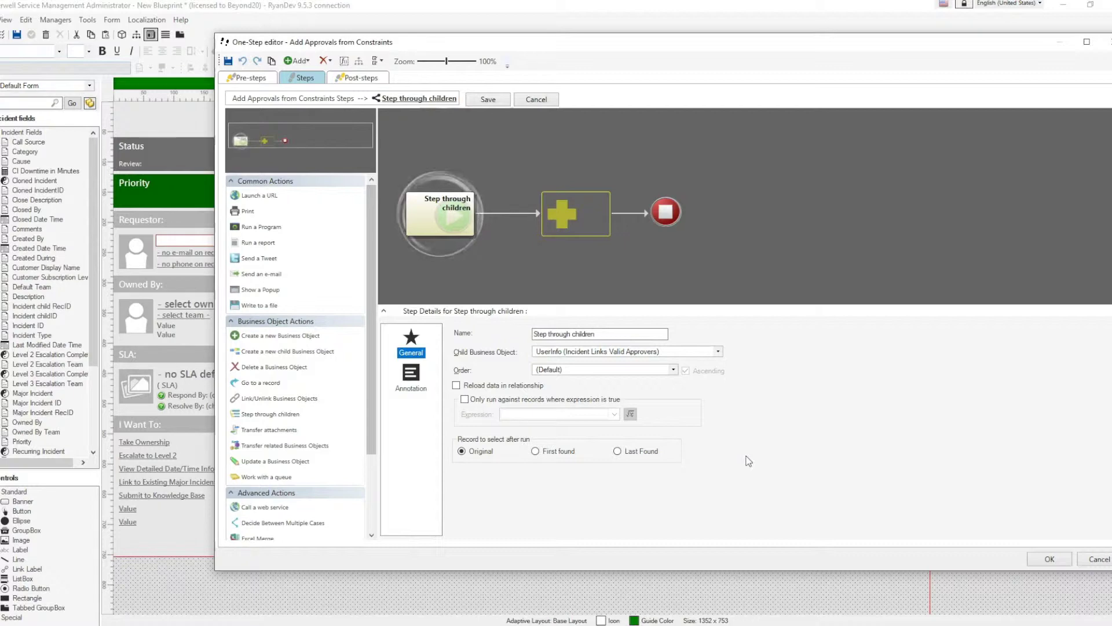
drag(292, 338, 582, 234)
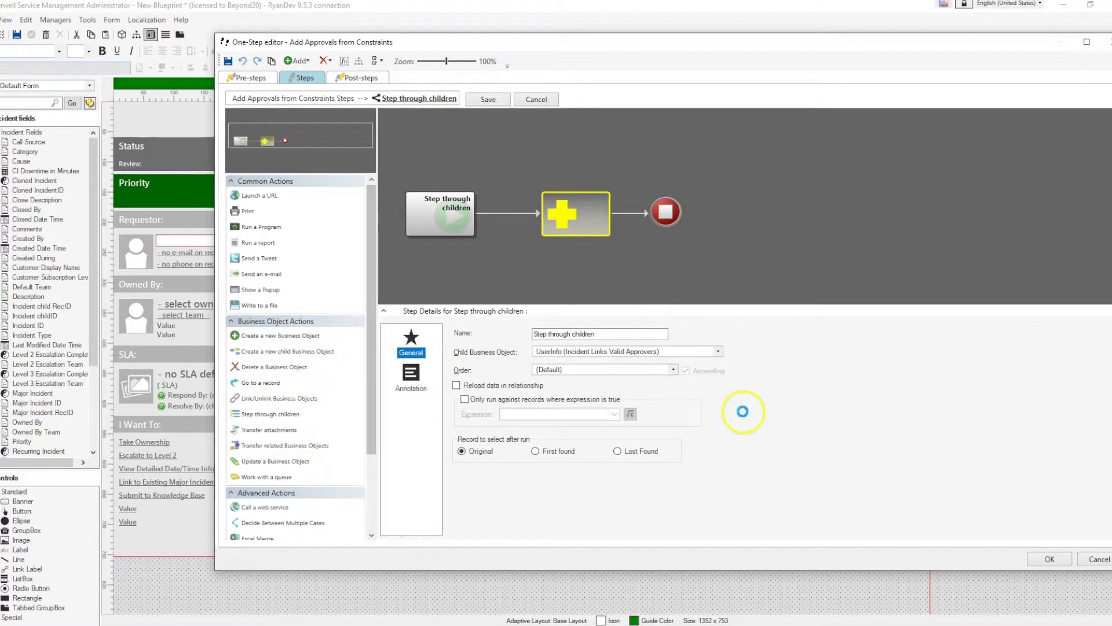
click(681, 352)
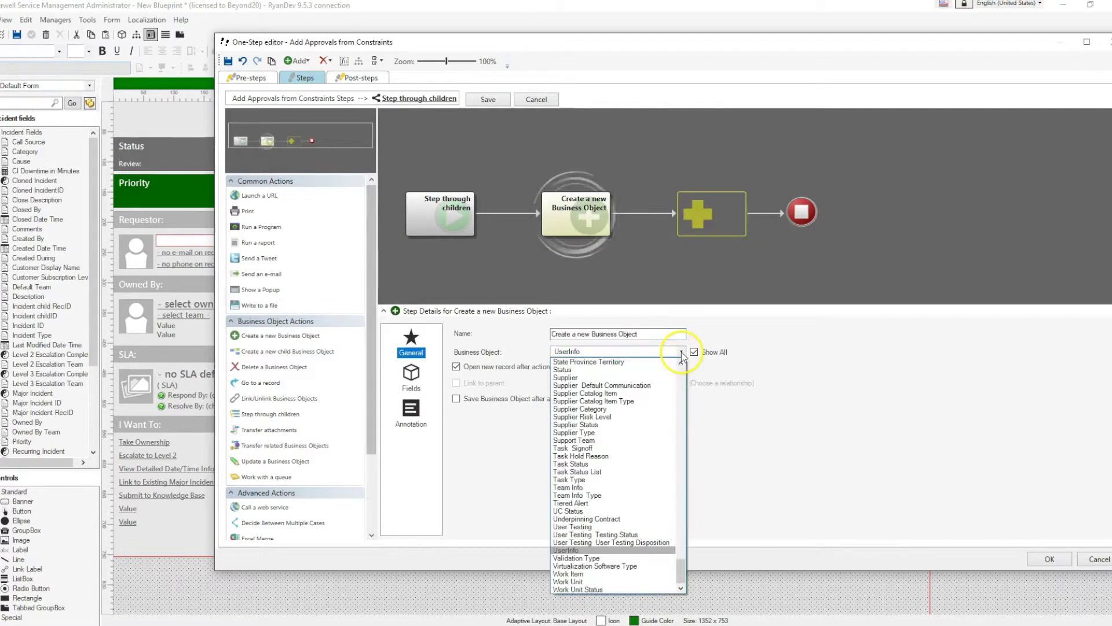
scroll(674, 400, down, 5)
scroll(672, 382, up, 3)
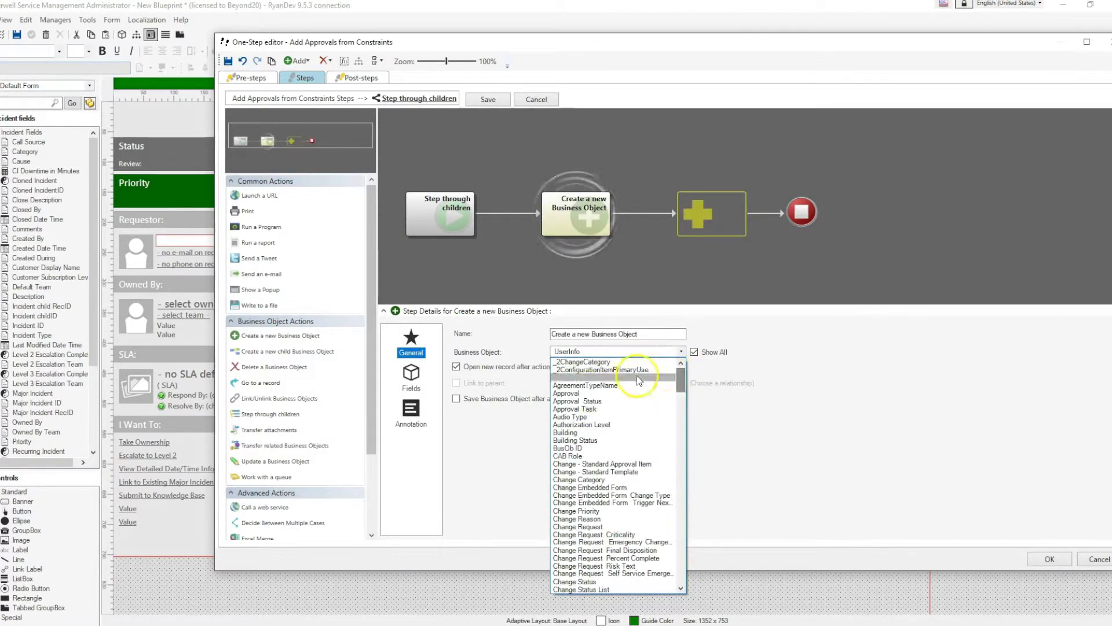
click(589, 387)
click(457, 398)
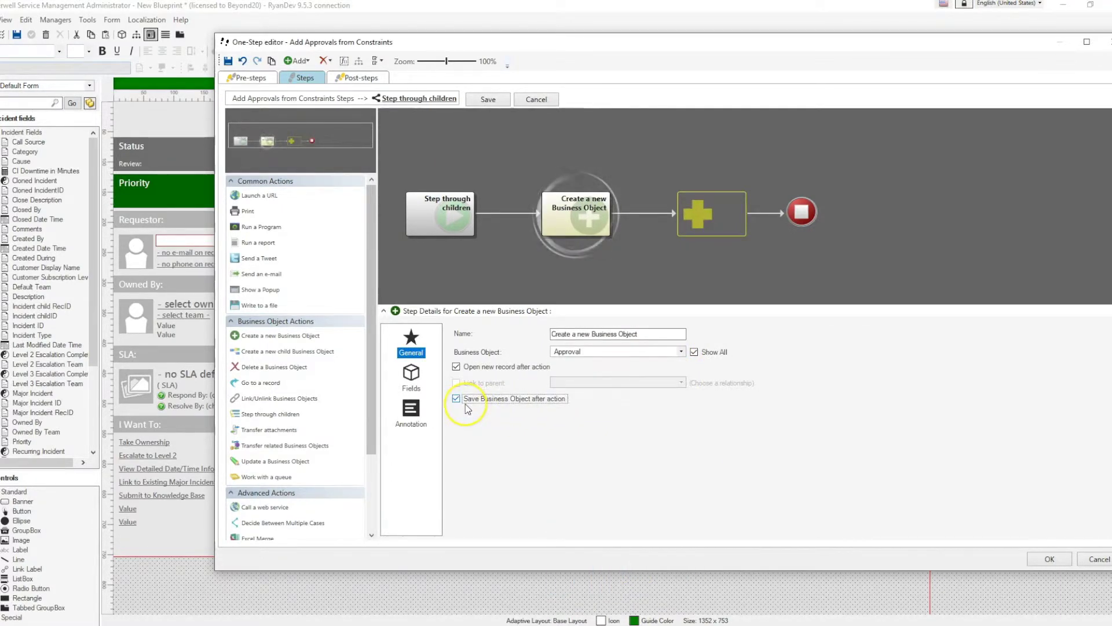
click(456, 367)
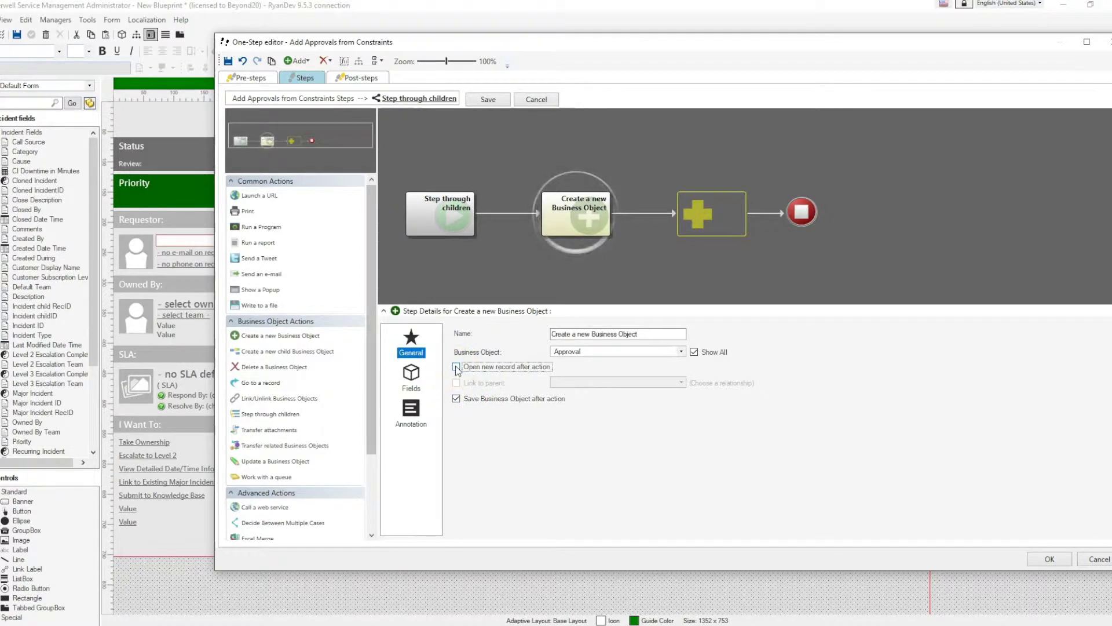
Set the new Approval's Parent RecID field to a template containing the Incident RecID stored value.
click(411, 376)
drag(603, 398, 585, 462)
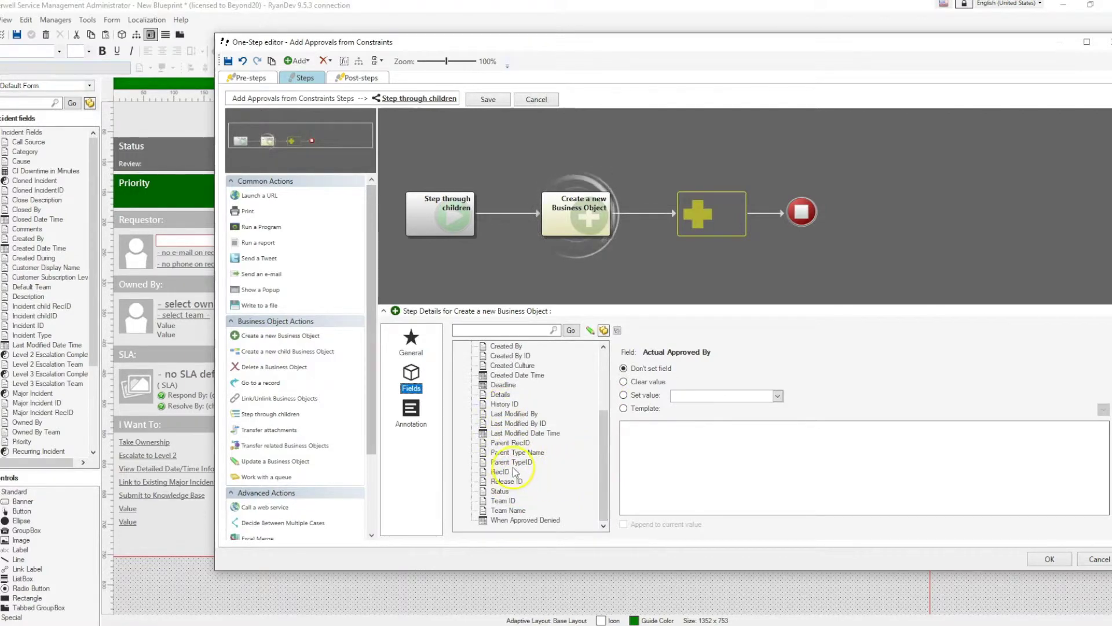
click(509, 442)
click(623, 407)
click(641, 433)
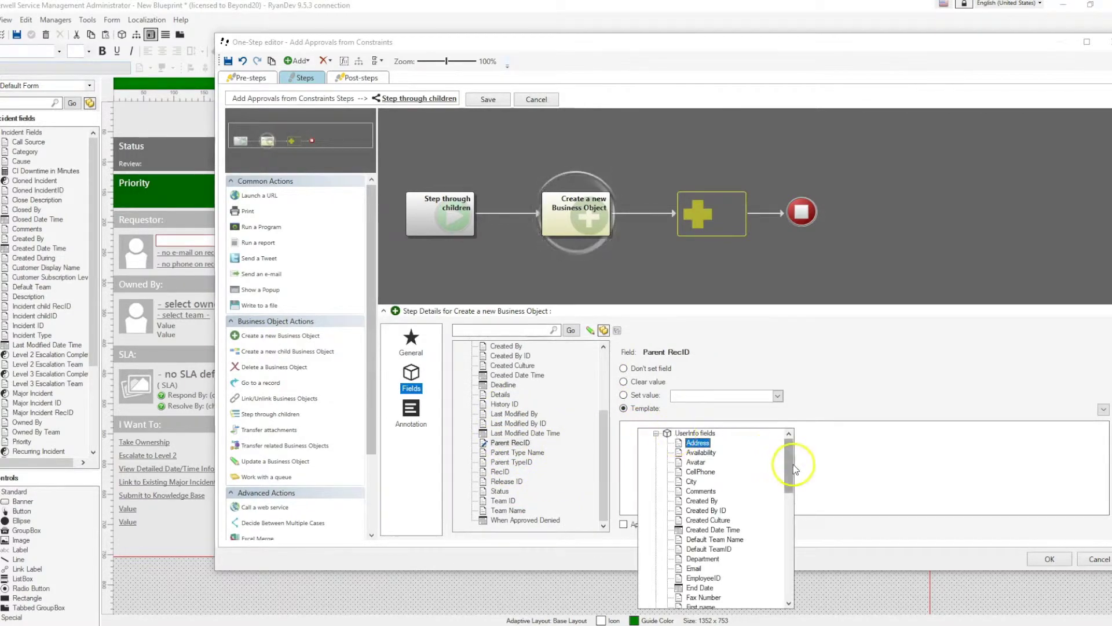
drag(790, 468, 747, 573)
click(656, 549)
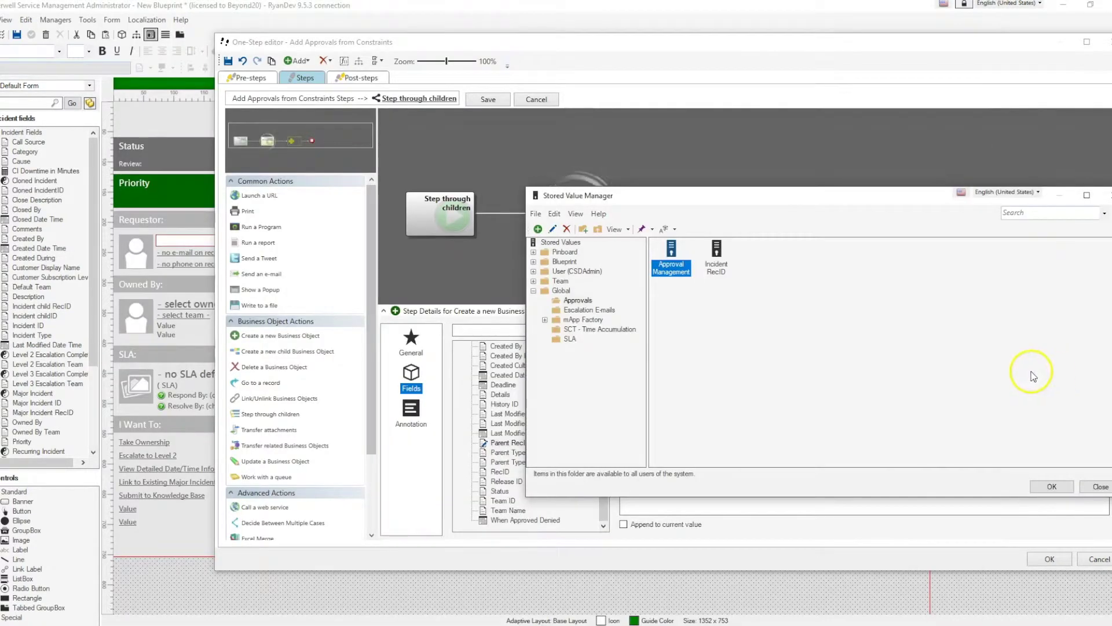
click(717, 254)
click(1044, 486)
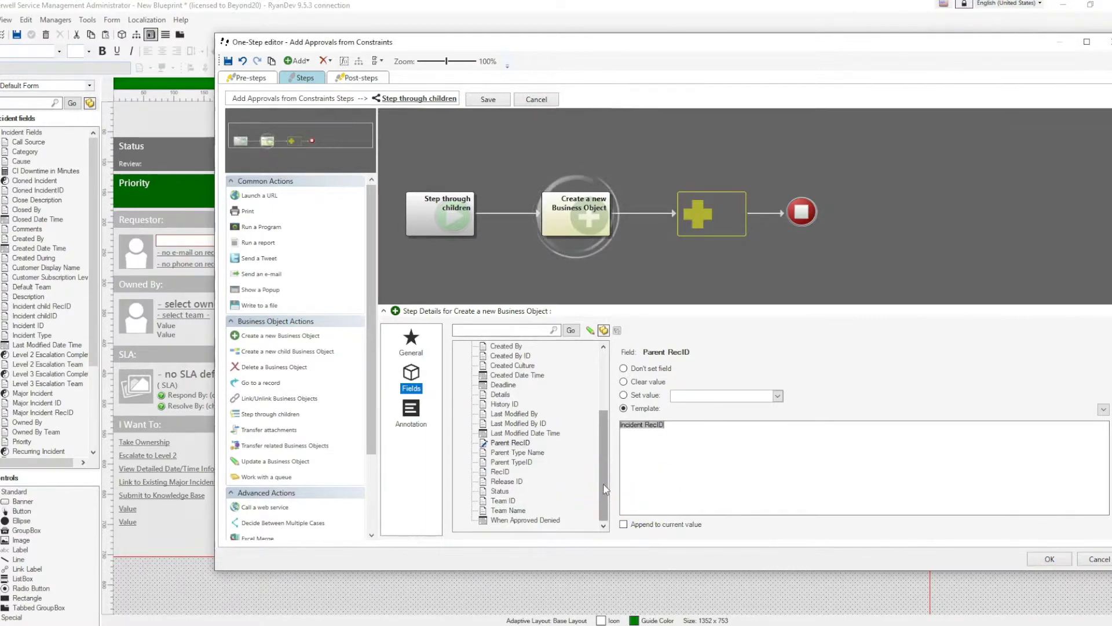
Set the Approval's Approver Name to the UserInfo Full Name field, then accept the One-Step and close the One-Step Action Manager.
drag(604, 488, 601, 412)
click(512, 413)
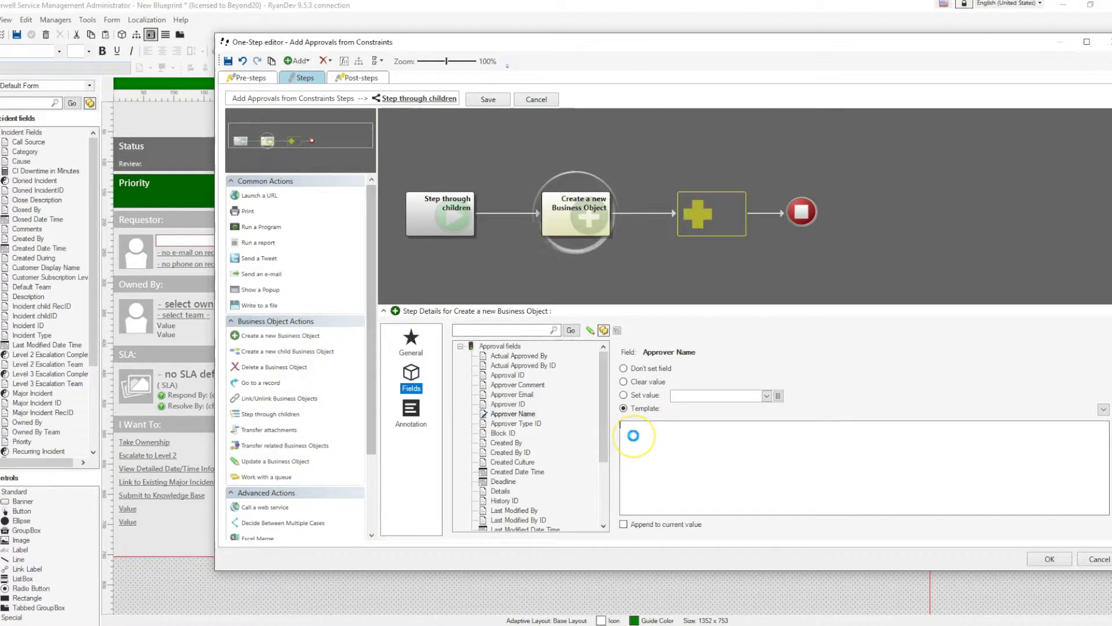
right_click(636, 442)
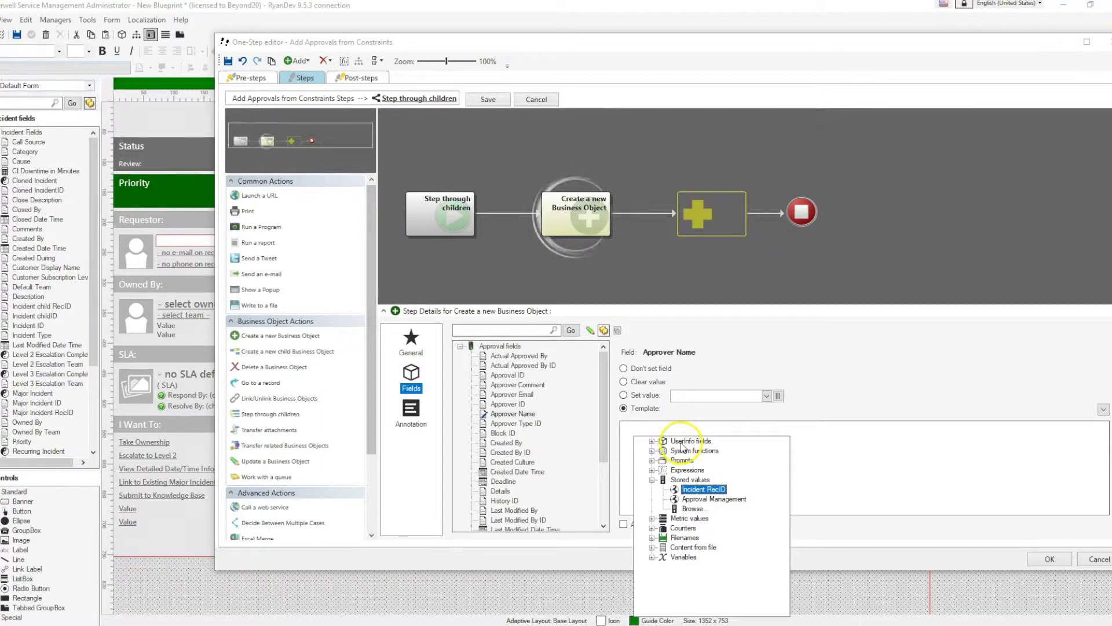
click(652, 441)
scroll(690, 492, down, 3)
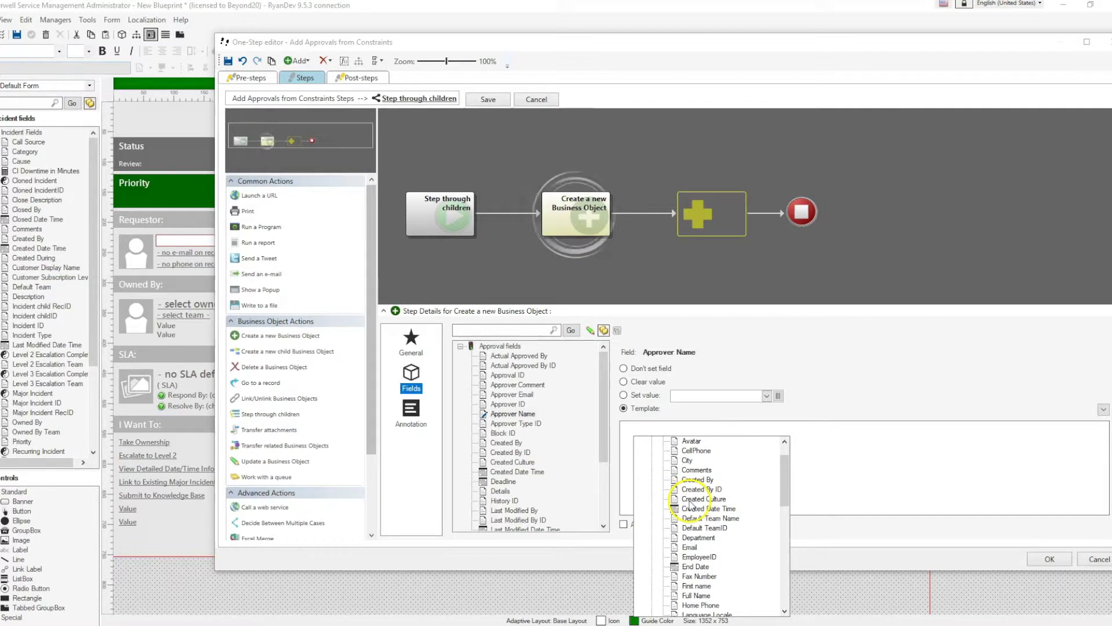
click(706, 598)
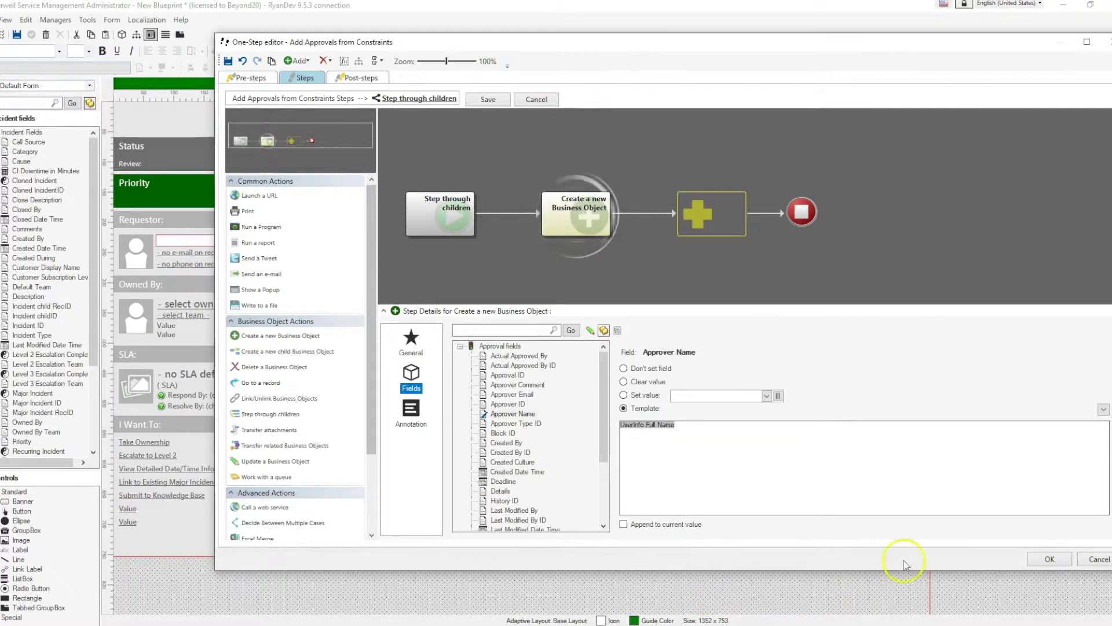
click(1047, 560)
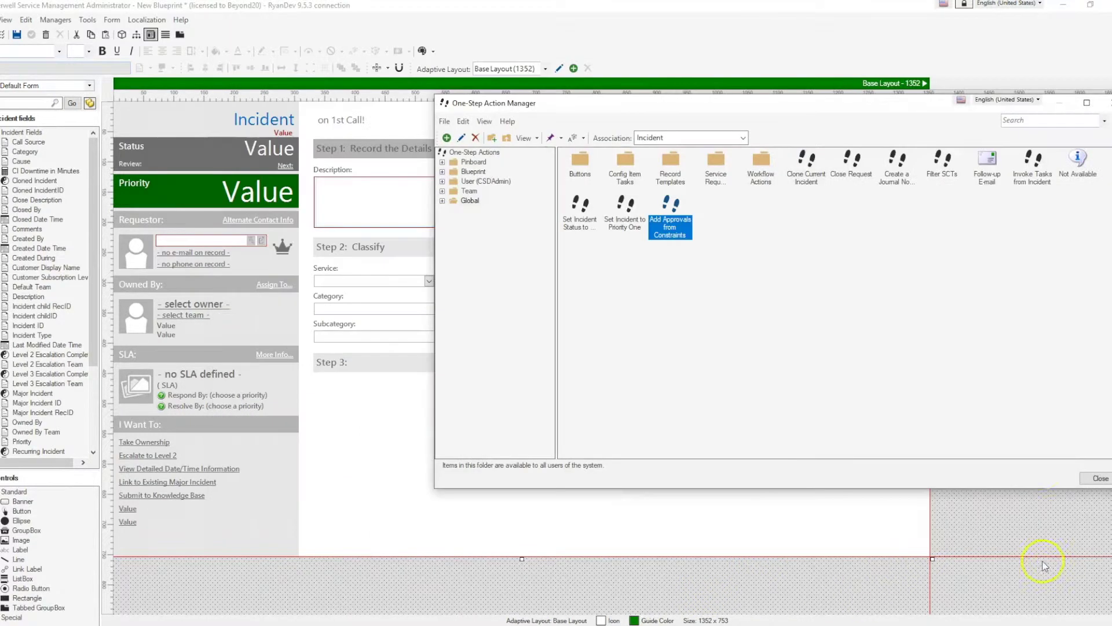
click(1090, 479)
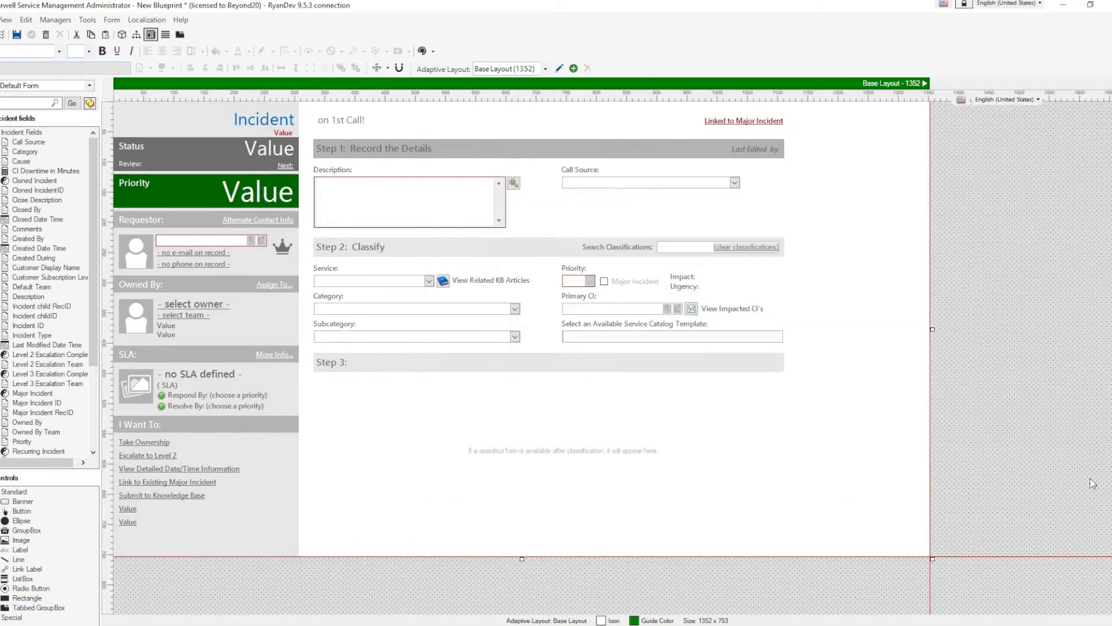
Place a button labelled "Generate Approvals" below the I Want To links on the Incident form.
drag(22, 510, 136, 543)
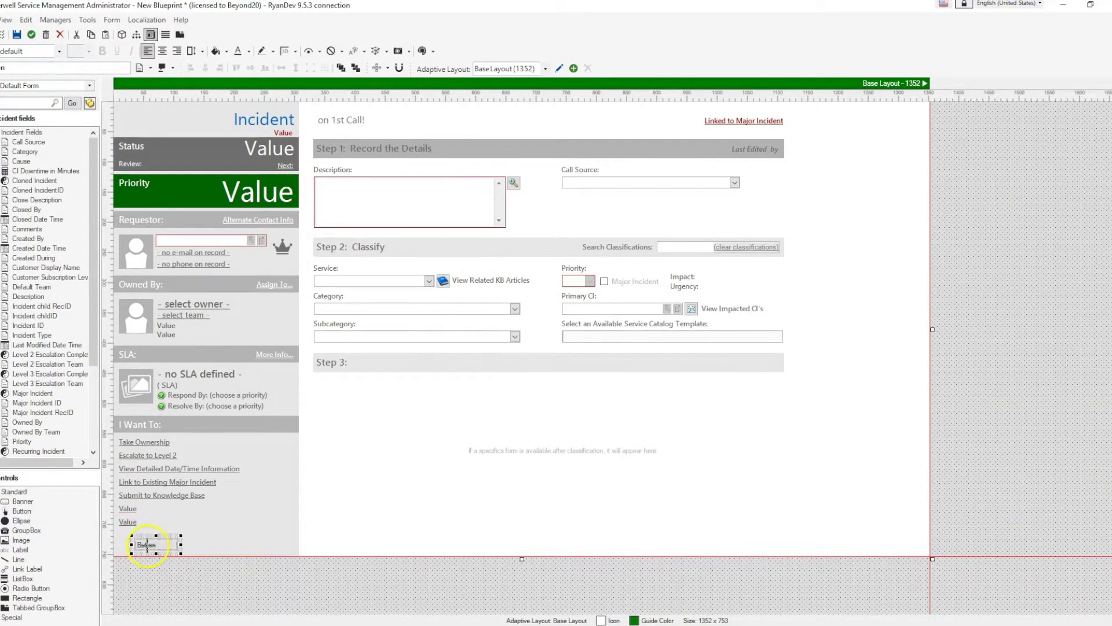
drag(57, 69, 0, 83)
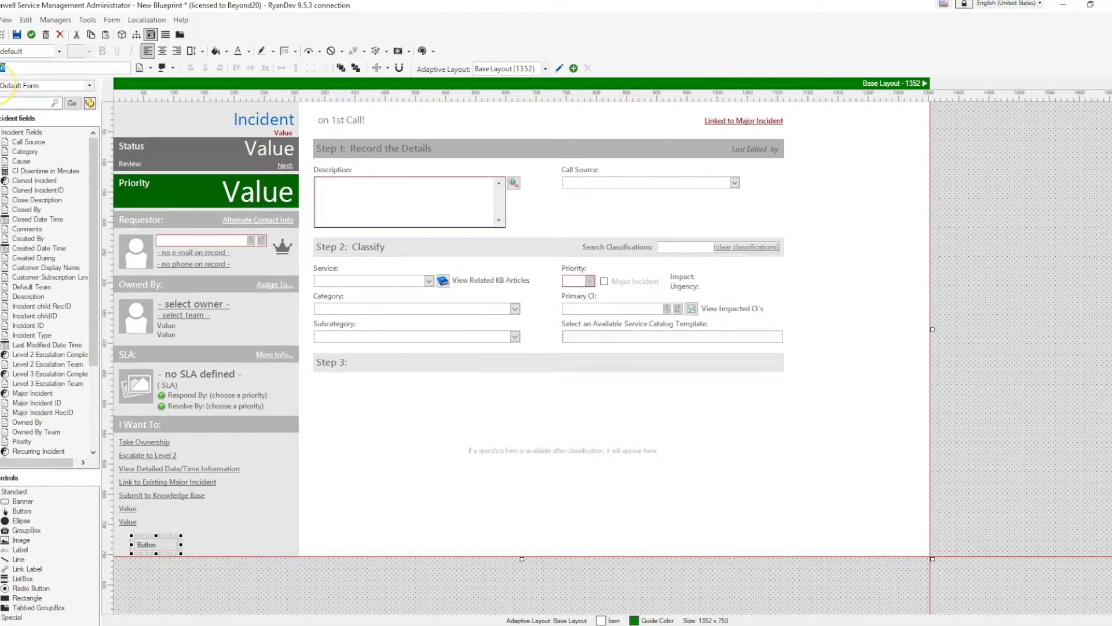
text(Generate Approvals)
mouse_move(181, 544)
mouse_down()
mouse_move(218, 543)
mouse_move(174, 543)
mouse_move(172, 554)
mouse_up()
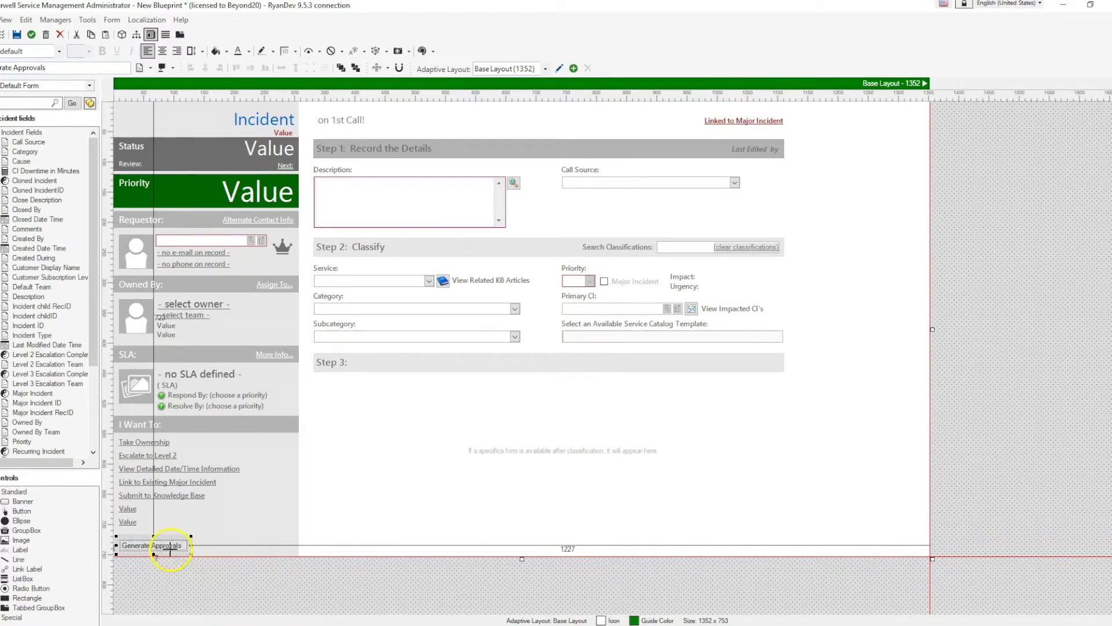
Start a custom disable expression for the Generate Approvals button, using the RecID field of UserInfo (Incident Links Valid Approvers) as its value.
click(319, 51)
click(347, 71)
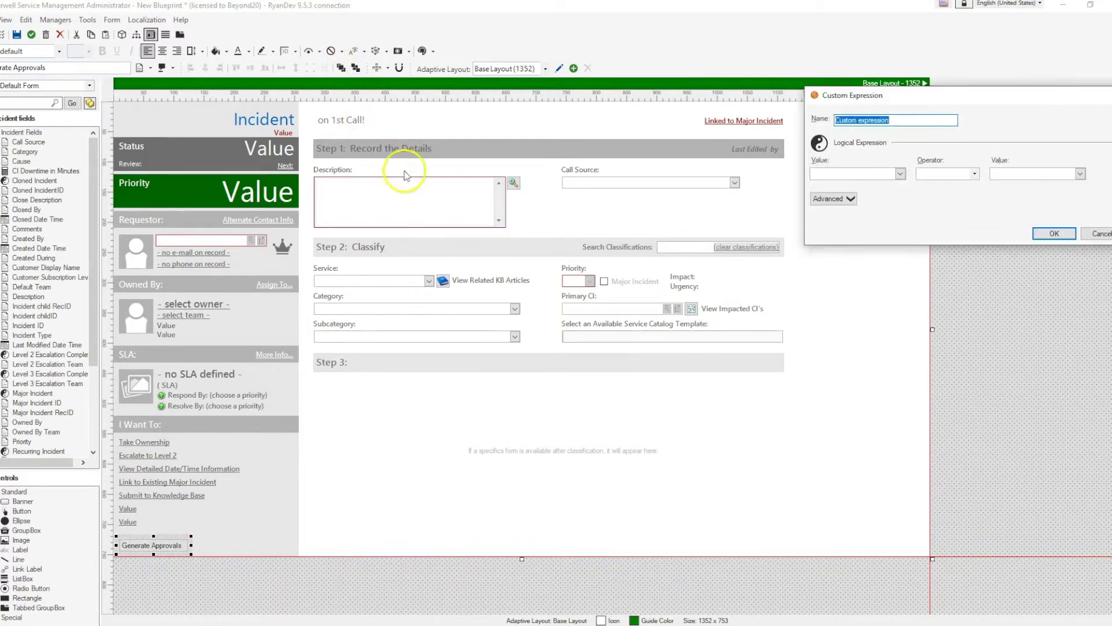
click(900, 174)
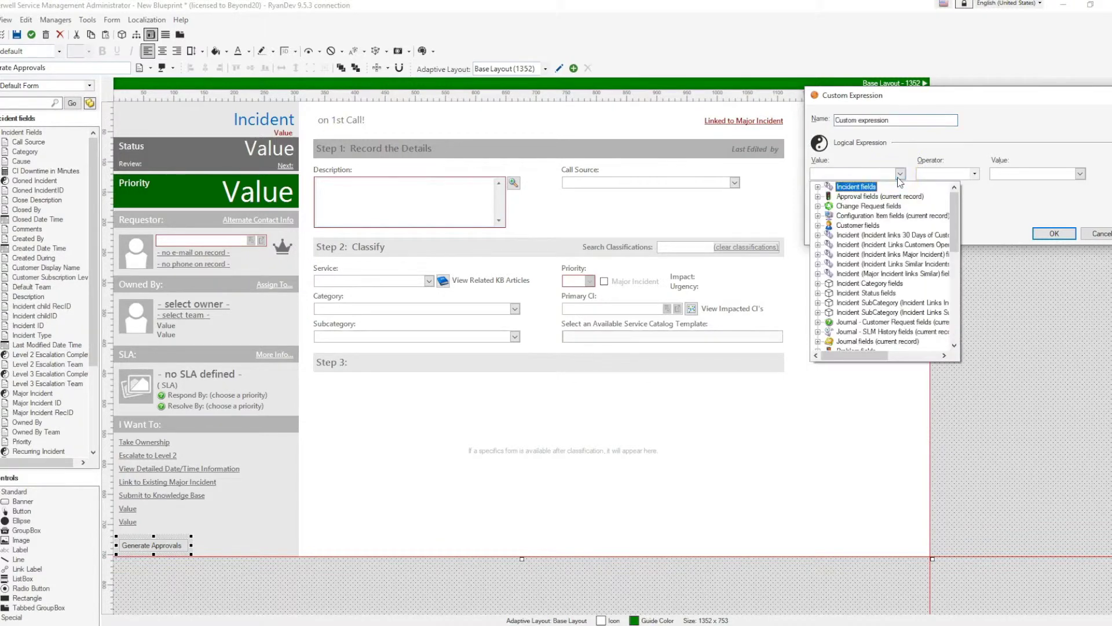
drag(954, 220, 966, 307)
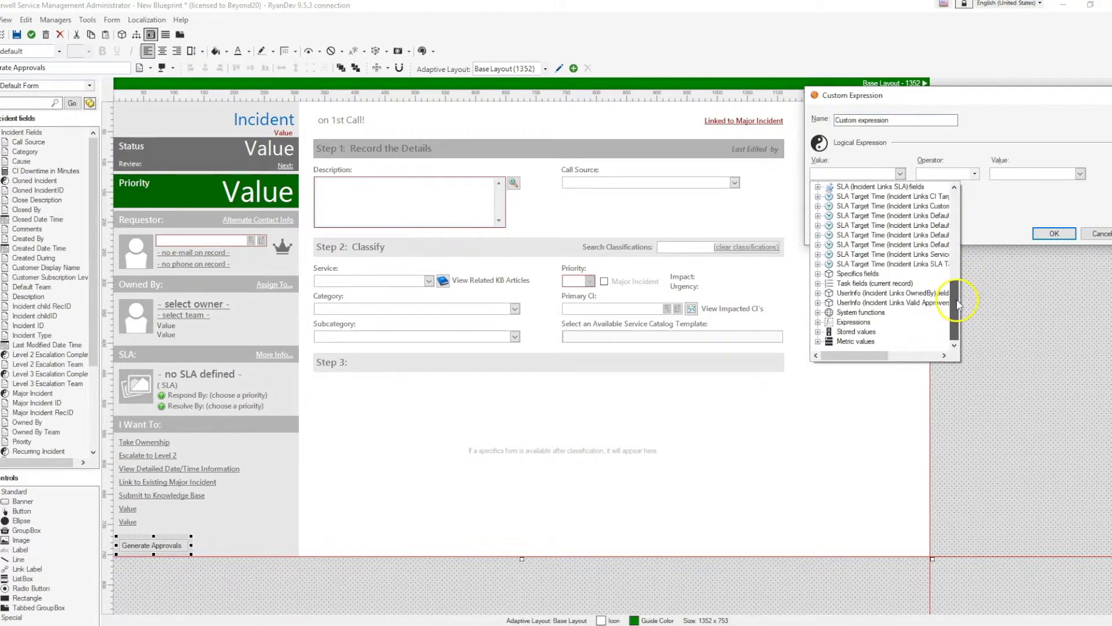
click(817, 302)
scroll(857, 324, down, 5)
scroll(863, 326, down, 2)
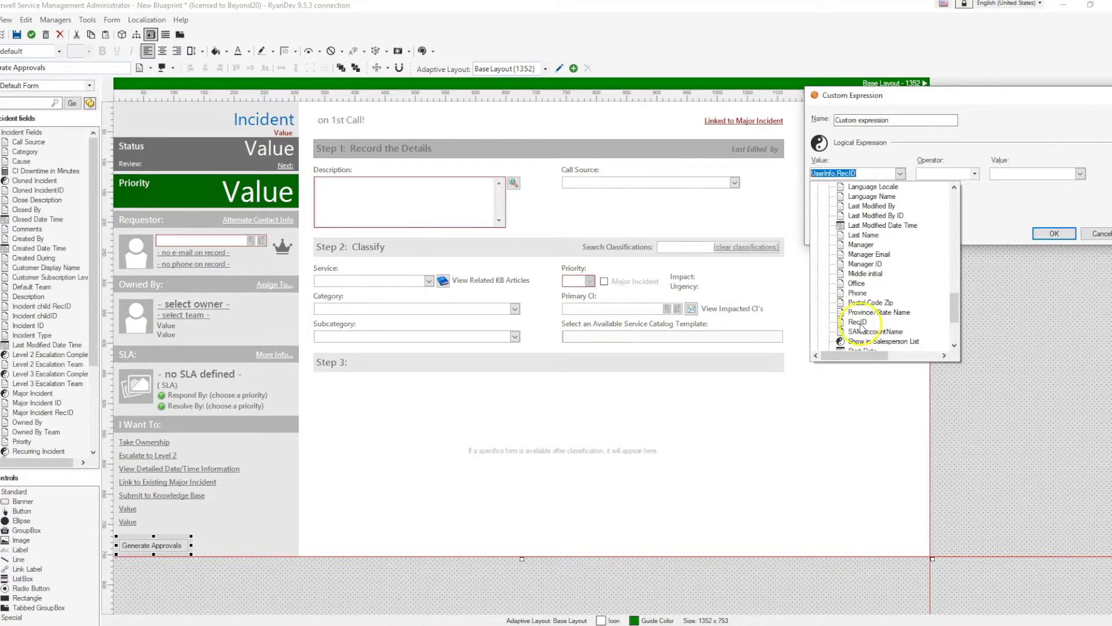
click(861, 323)
Set the custom expression's operator to Empty and accept the expression.
click(956, 173)
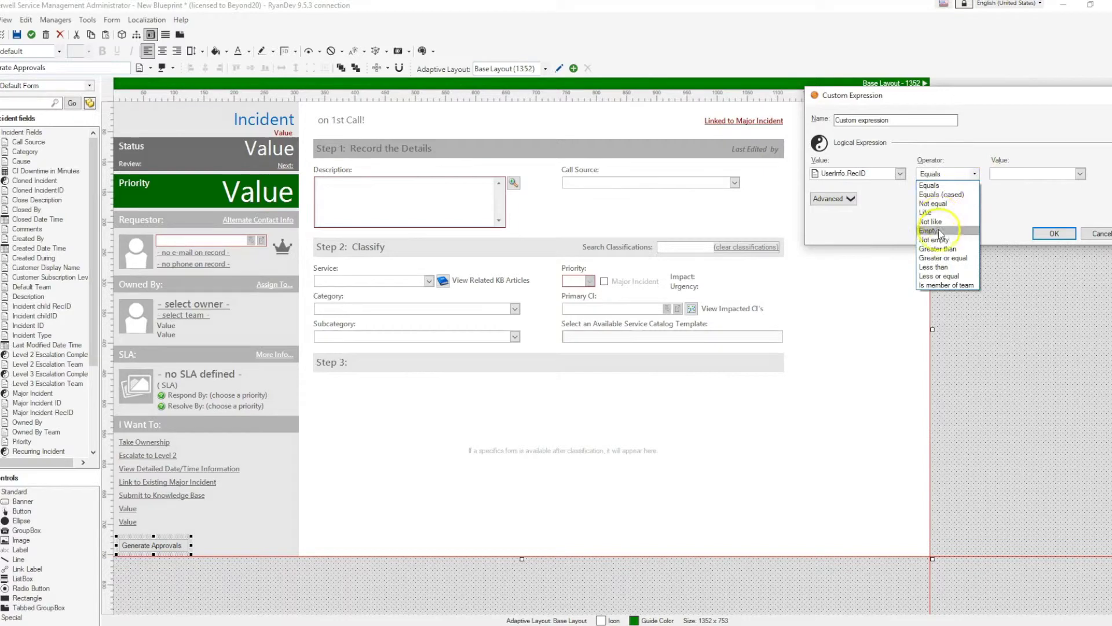
click(939, 231)
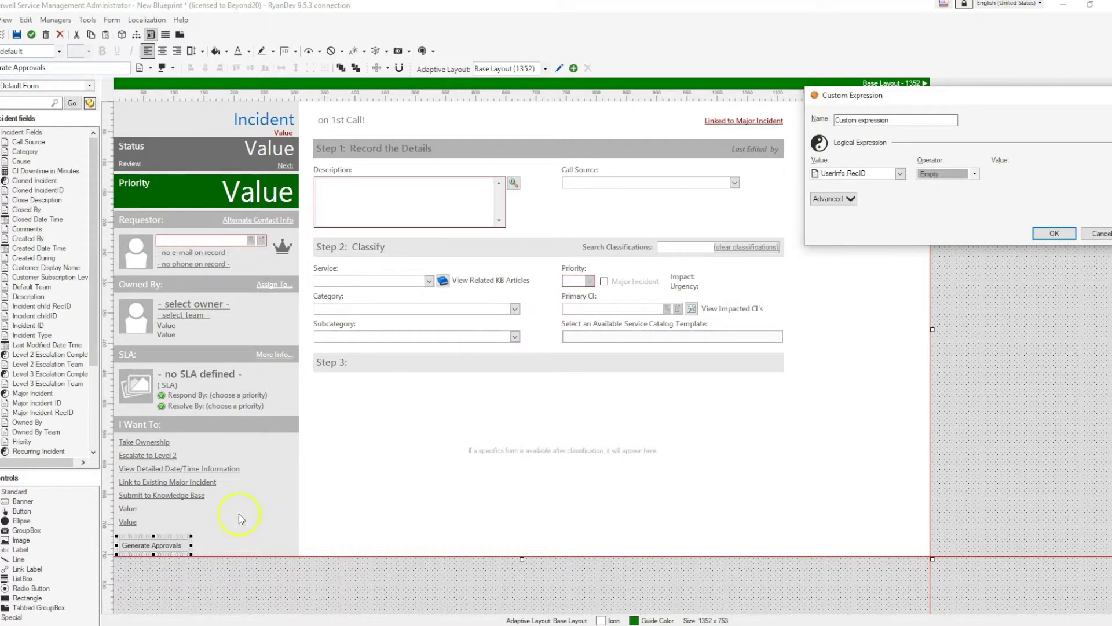
click(1054, 233)
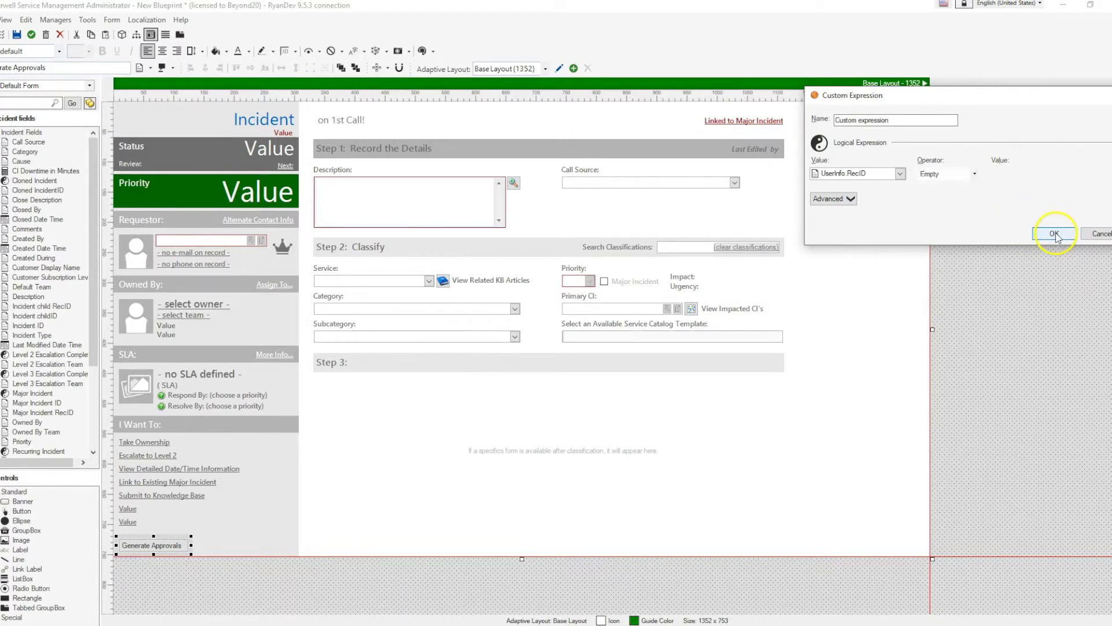
Assign the Incident One-Step "Add Approvals from Constraints" as the Generate Approvals button's action and accept it.
right_click(167, 549)
click(231, 596)
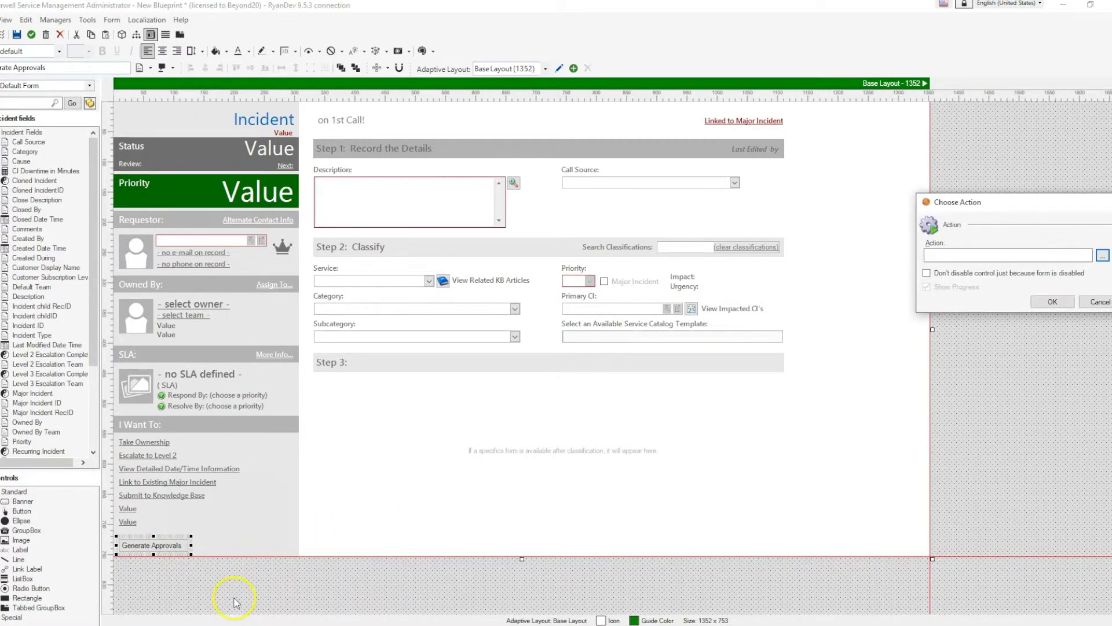
click(1098, 260)
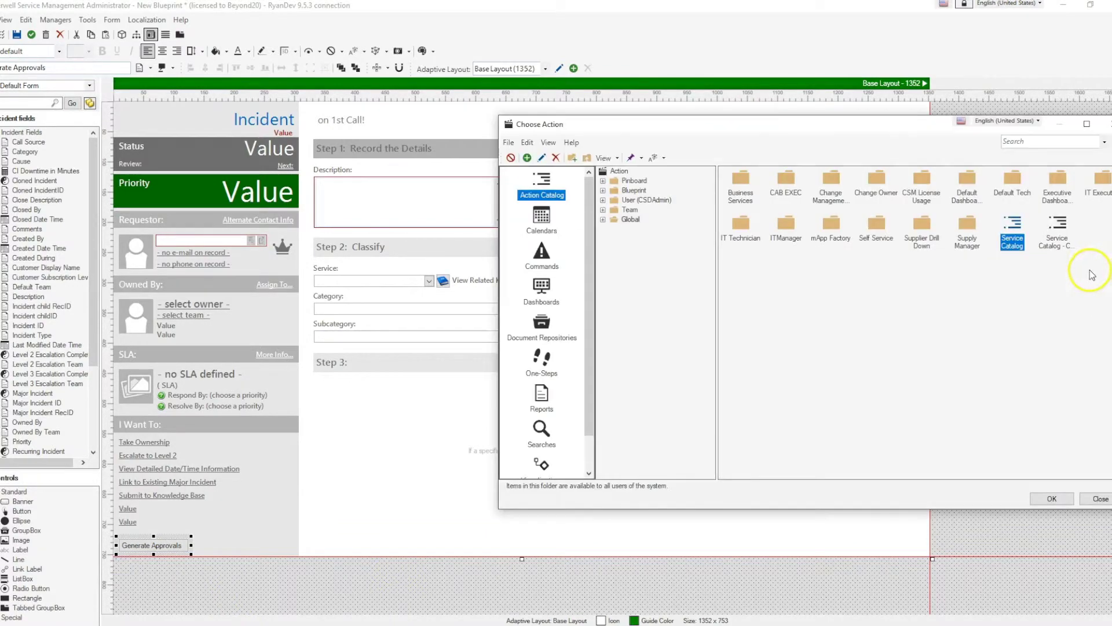
click(548, 359)
click(967, 191)
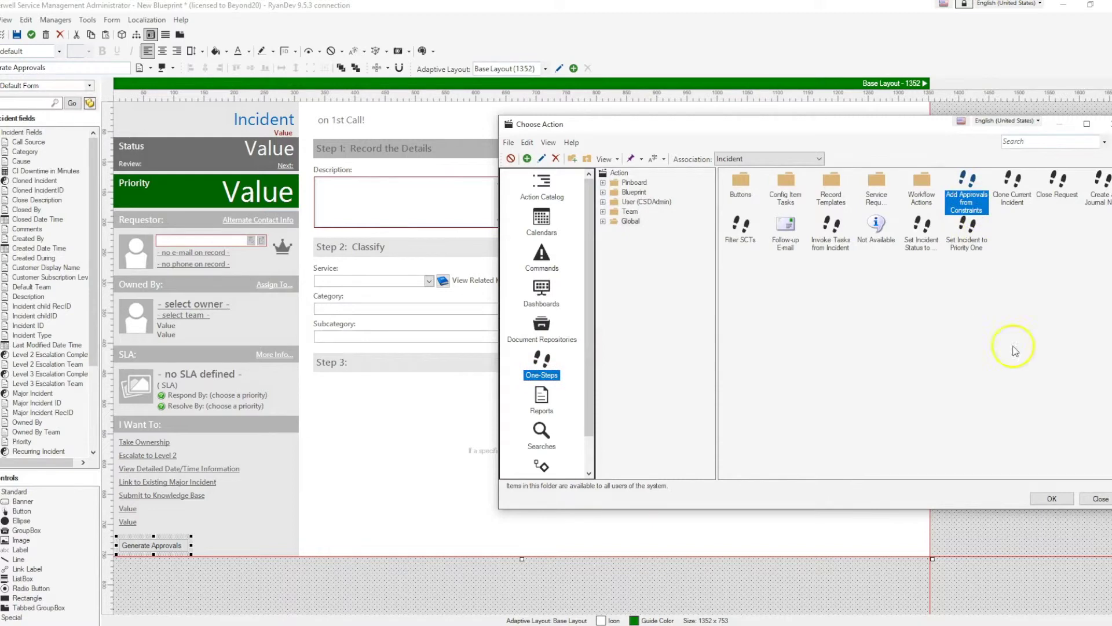
click(1052, 498)
click(1049, 301)
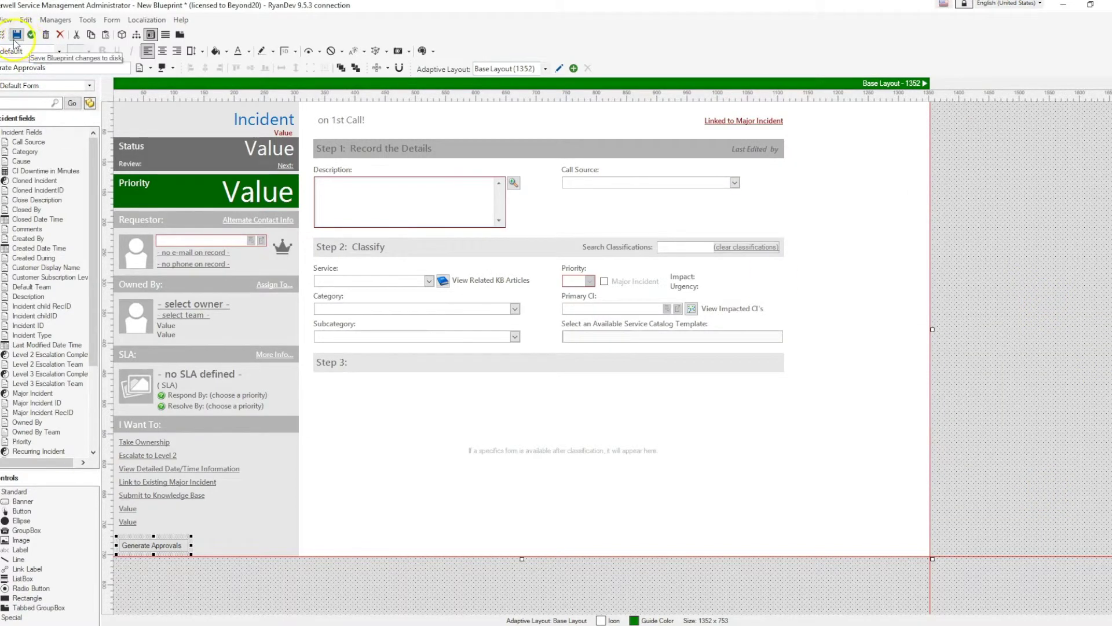
Publish the Blueprint containing the new relationship, One-Step and Incident form button.
click(32, 35)
click(672, 328)
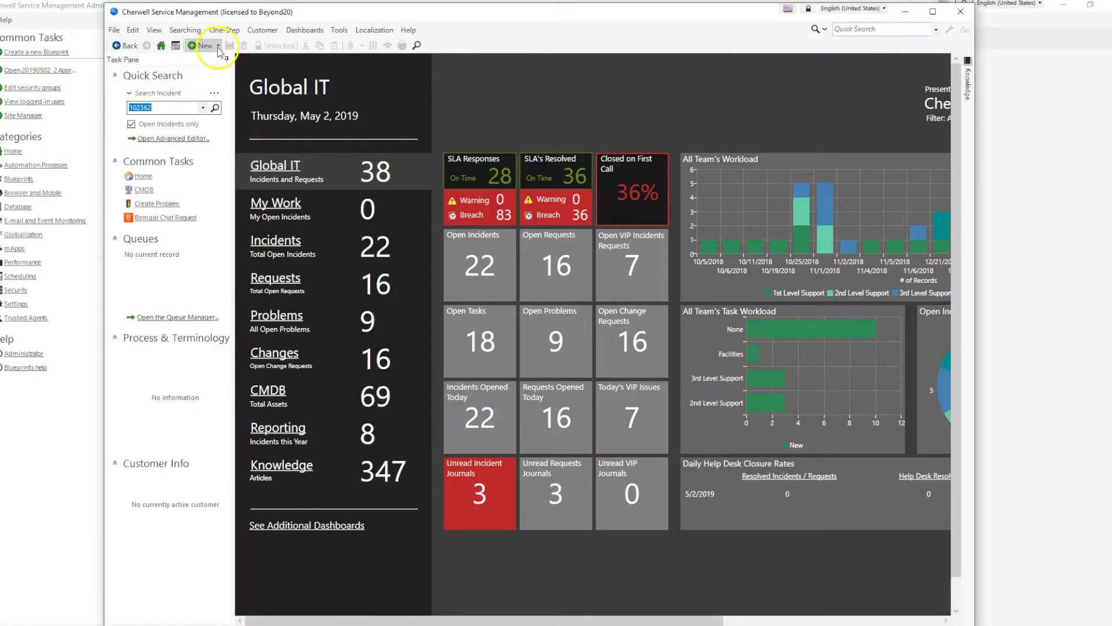
In the Cherwell Service Management client, create a new Incident with description "test", priority 3 and a requestor chosen from the Contact Manager.
click(218, 46)
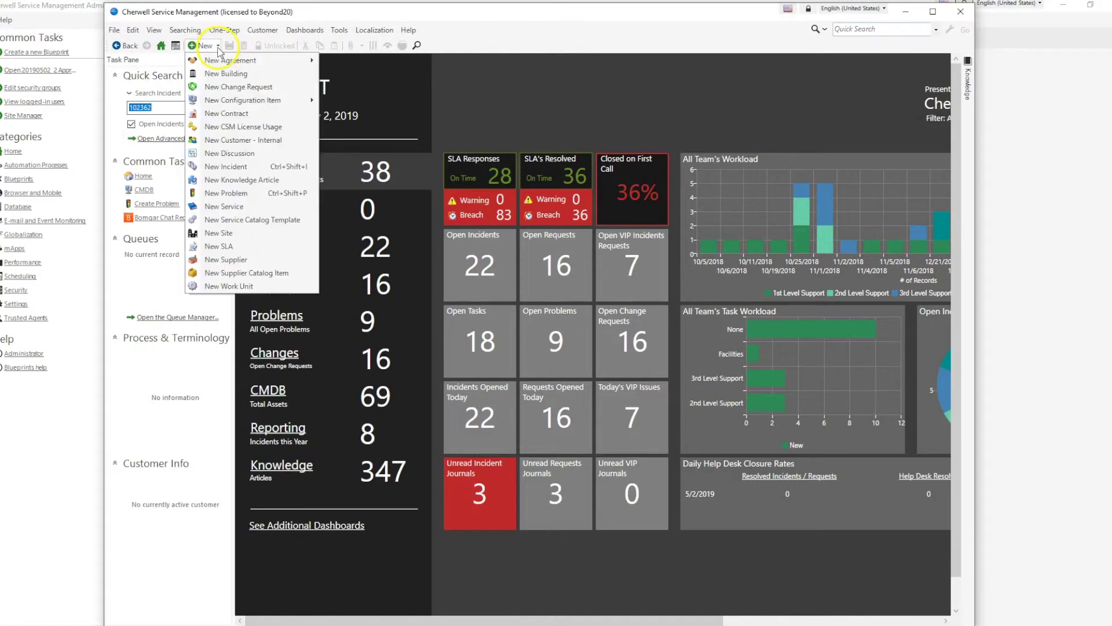
click(231, 174)
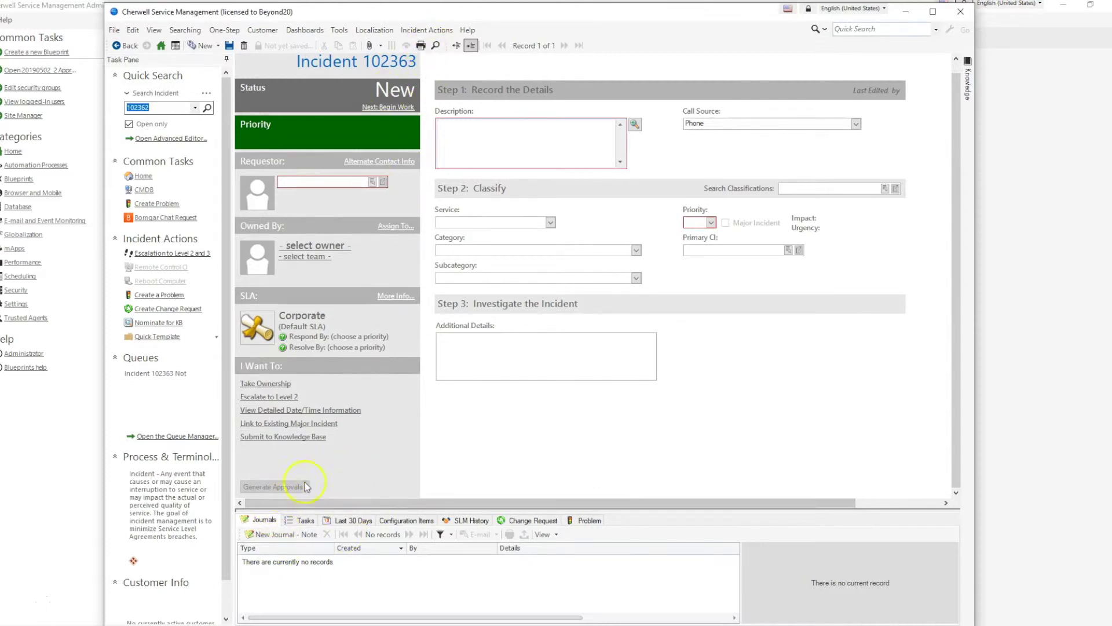
click(488, 141)
text(test)
click(710, 223)
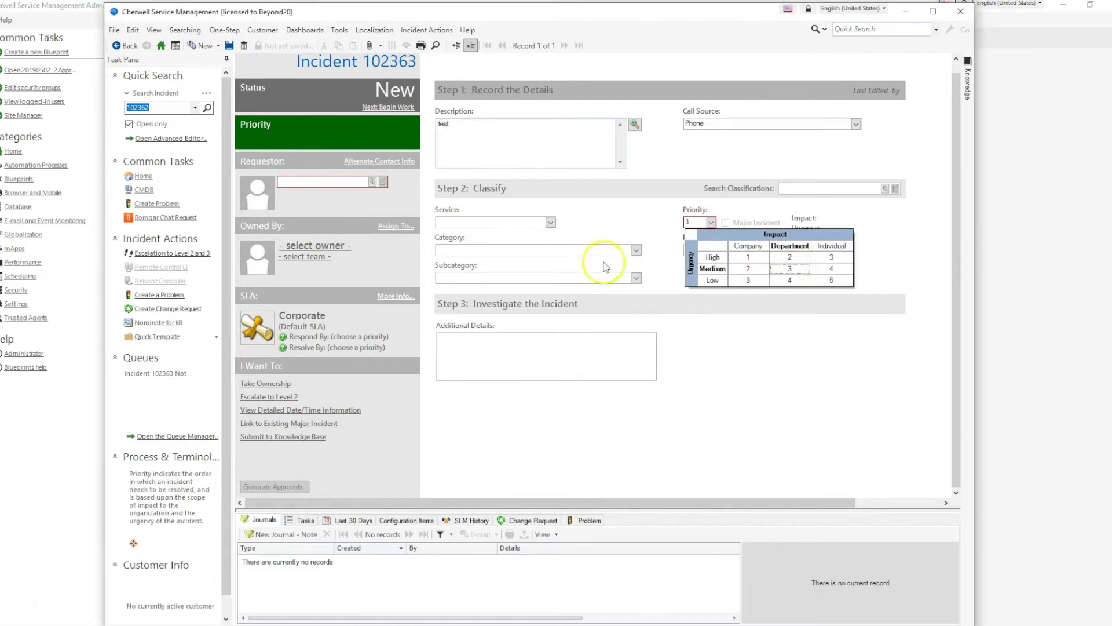
click(371, 182)
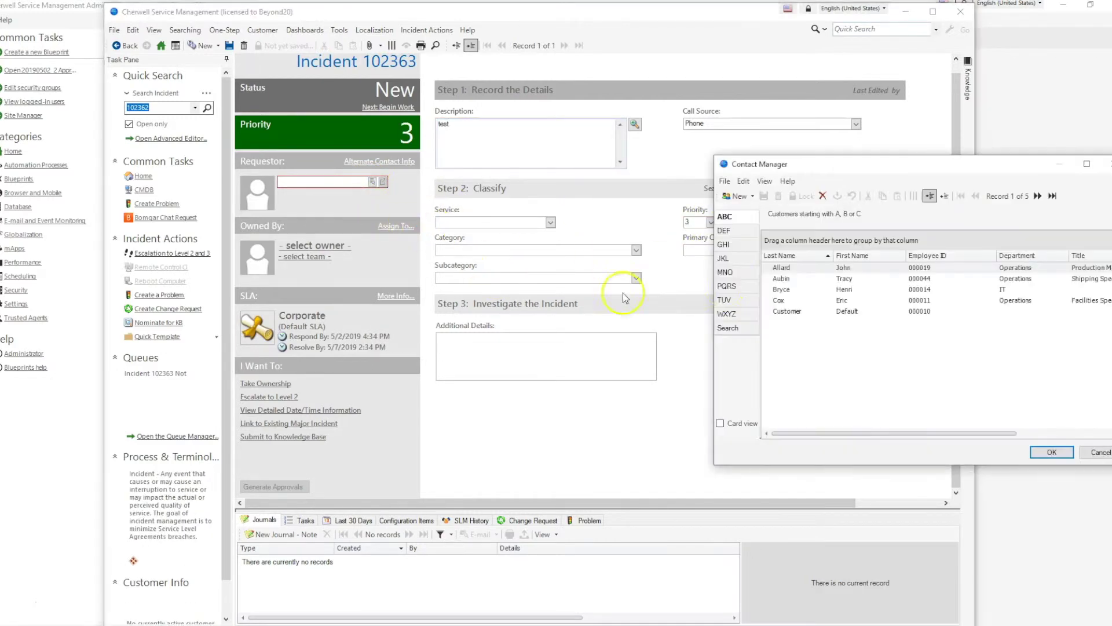
double_click(782, 267)
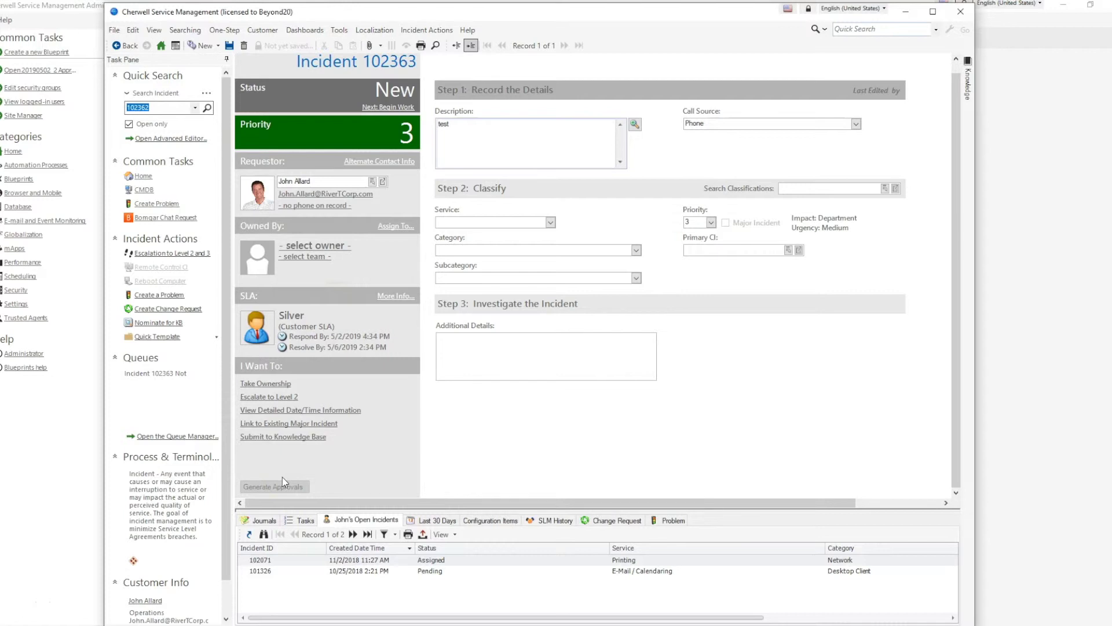
Assign the new Incident to the IT Management team.
click(301, 259)
click(620, 321)
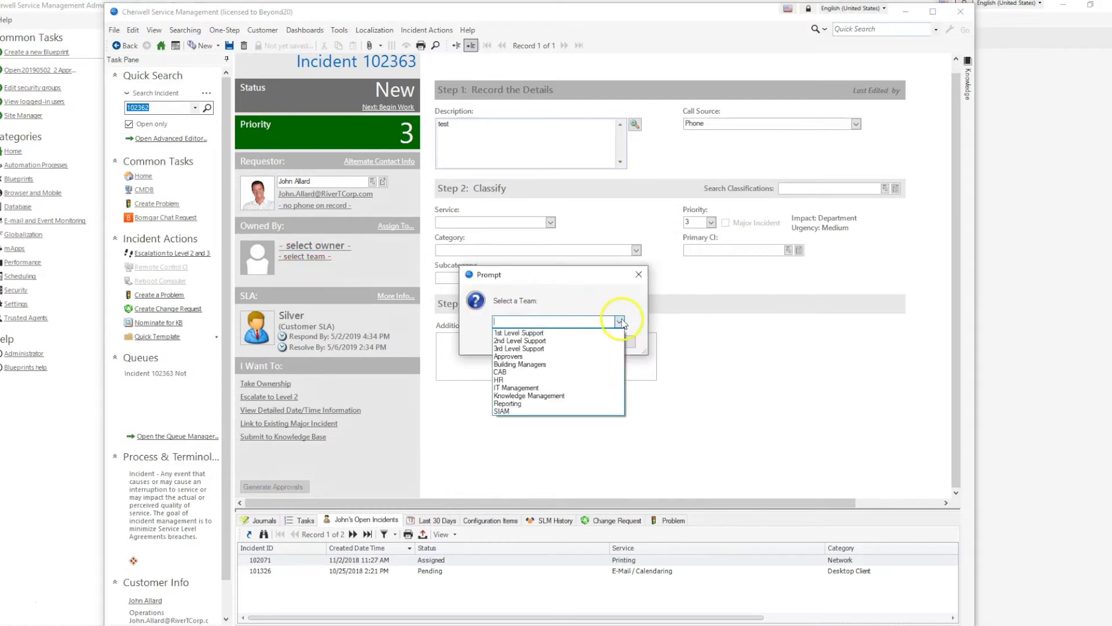
click(614, 387)
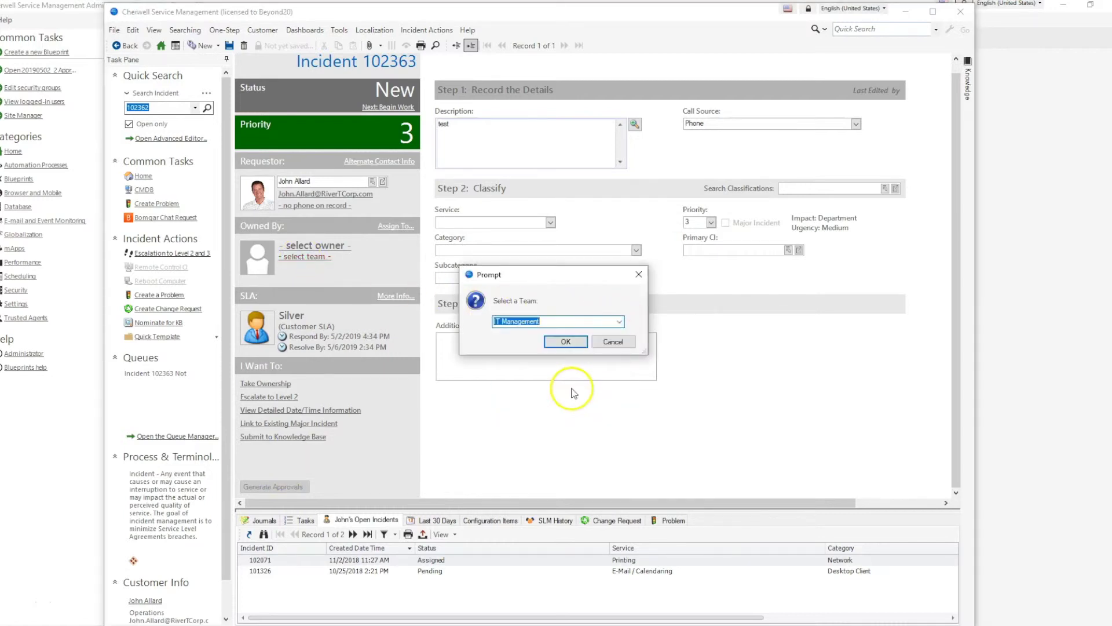
click(565, 342)
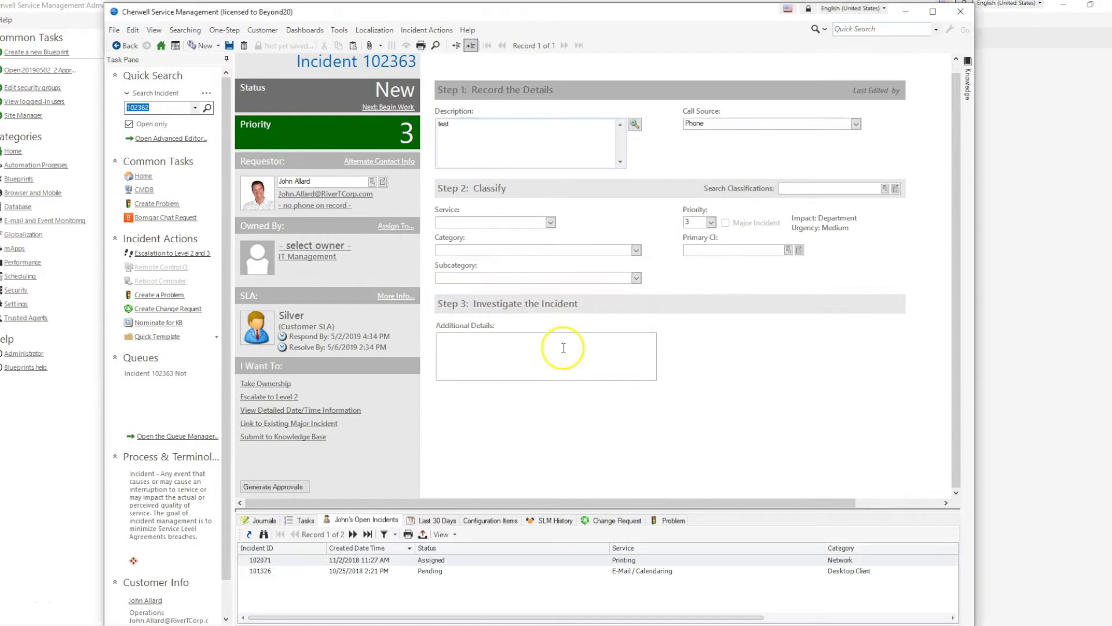
Run Generate Approvals on the Incident, accept the prompt, and display its Approvals list in an enlarged area.
click(269, 485)
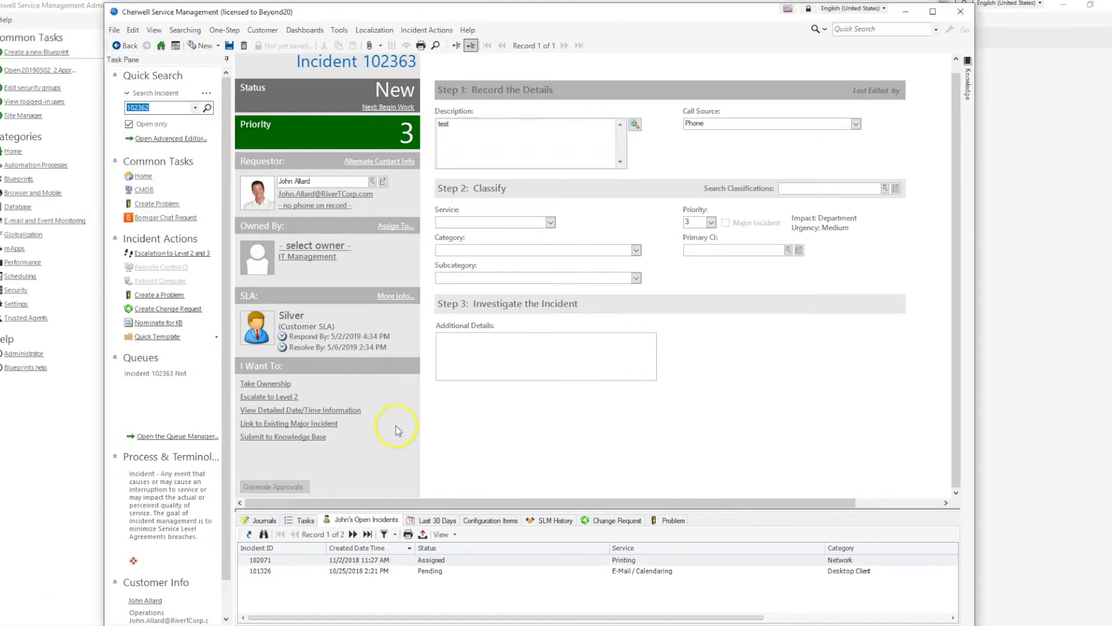
click(567, 316)
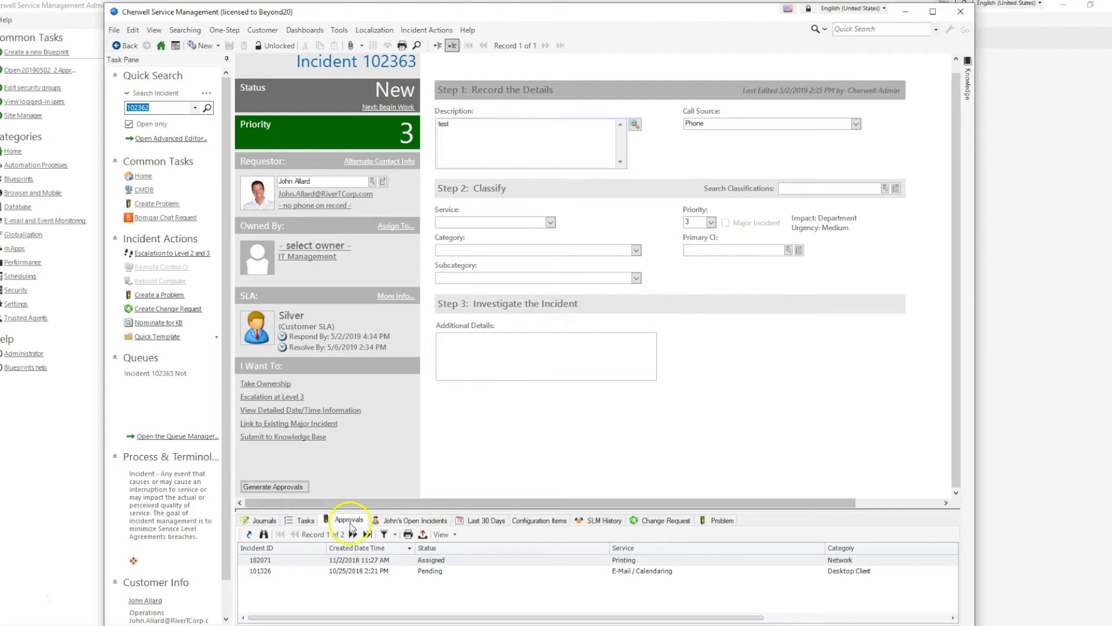
click(349, 520)
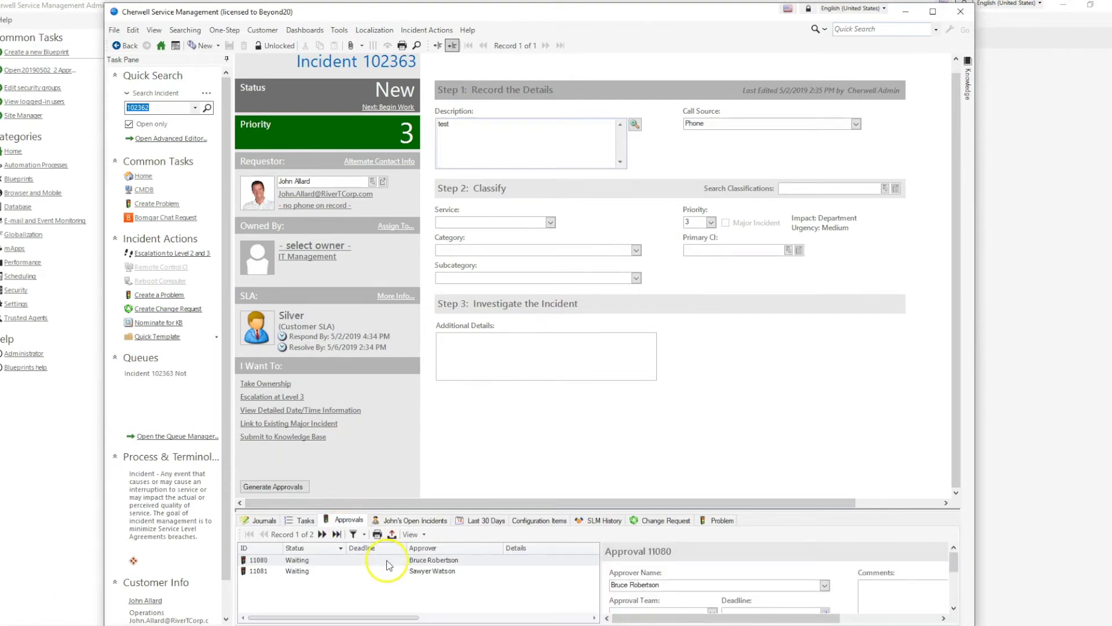
drag(462, 509, 463, 447)
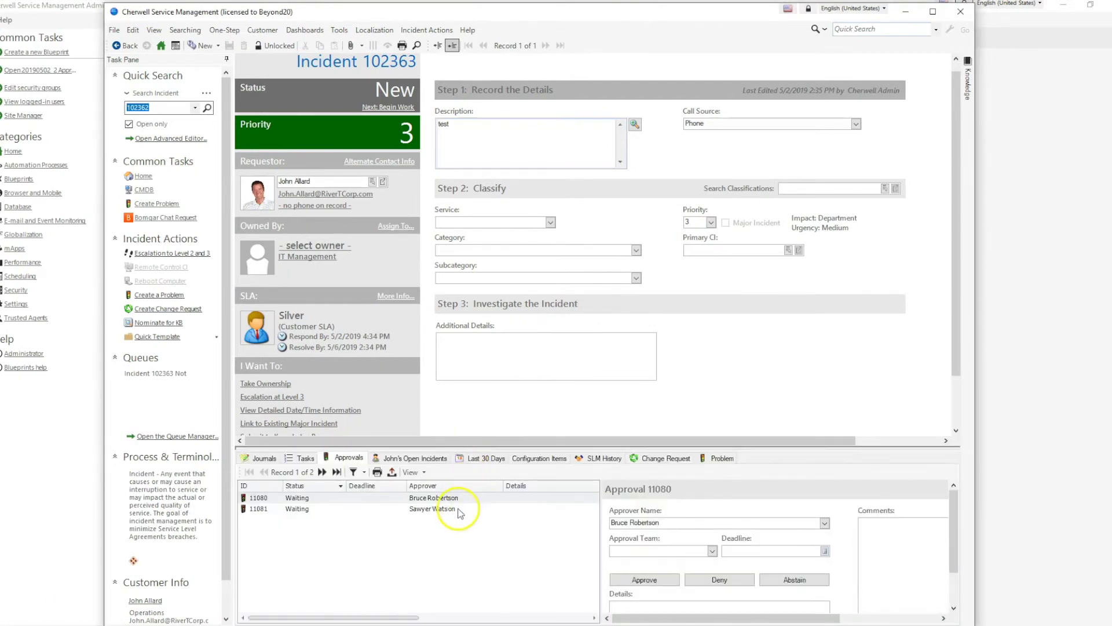